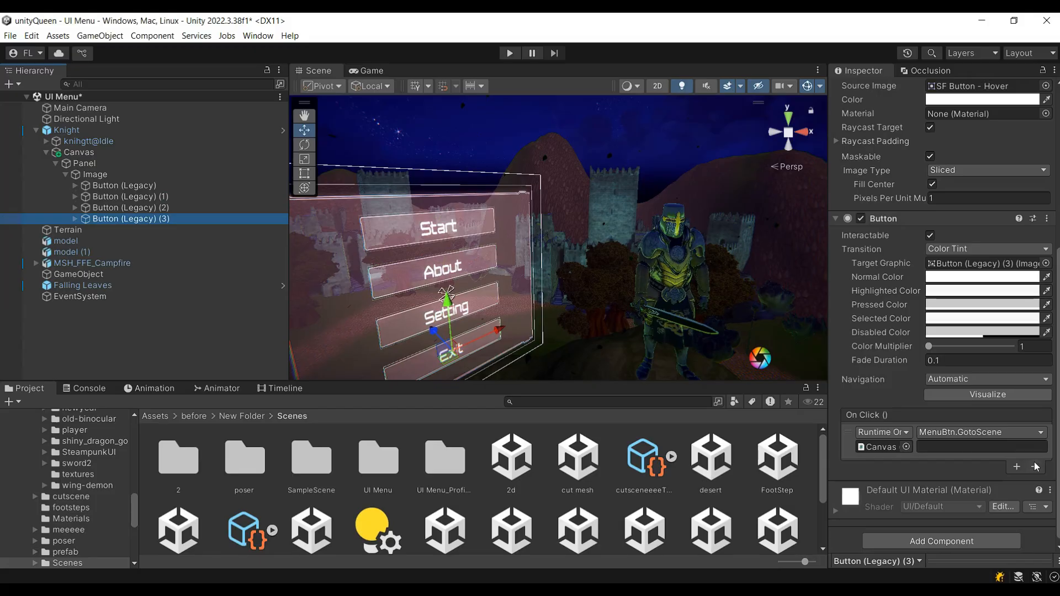
Step: Replace the Exit button's On Click event with a new entry that targets the Canvas object
{"action": "left_click", "coordinate": [1034, 466]}
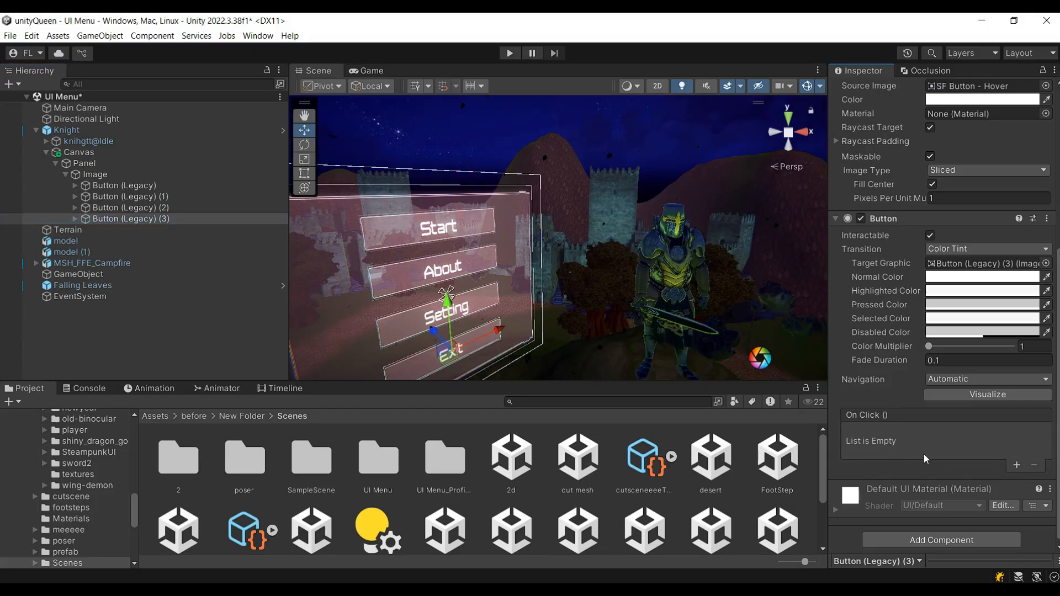
{"action": "left_click", "coordinate": [1016, 465]}
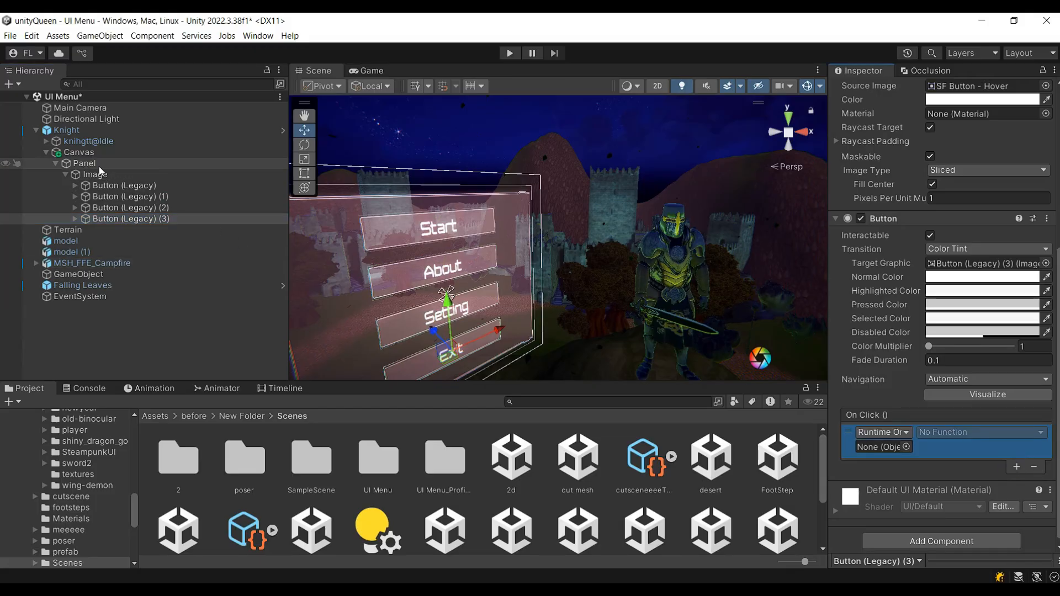
{"action": "left_click_drag", "start_coordinate": [79, 154], "coordinate": [829, 427]}
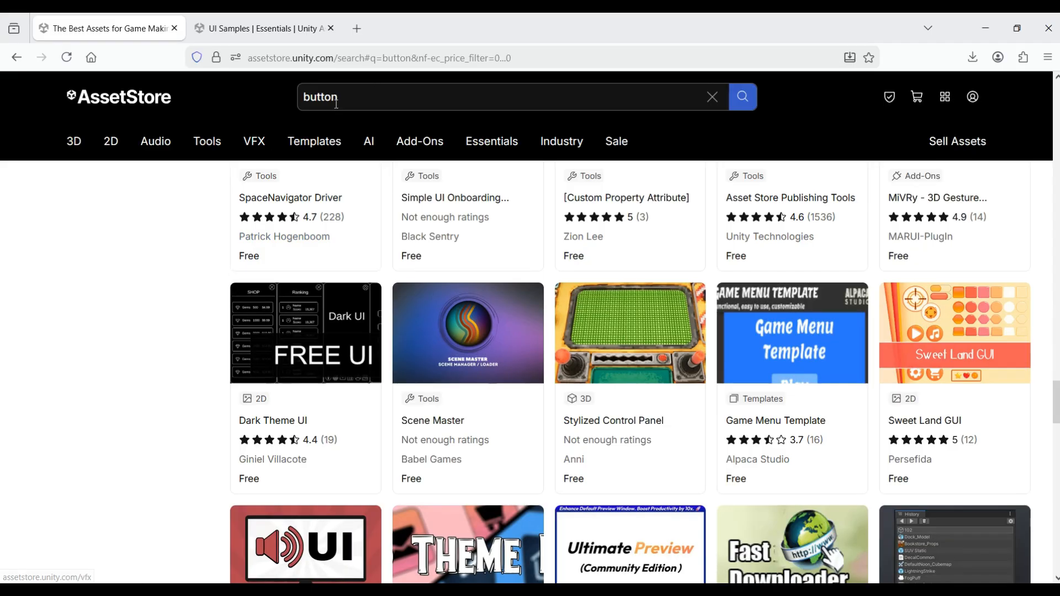
Step: Switch to the Unity Asset Store in the browser and add the free UI Samples package to My Assets
{"action": "scroll", "coordinate": [298, 405], "scroll_direction": "up", "scroll_amount": 10}
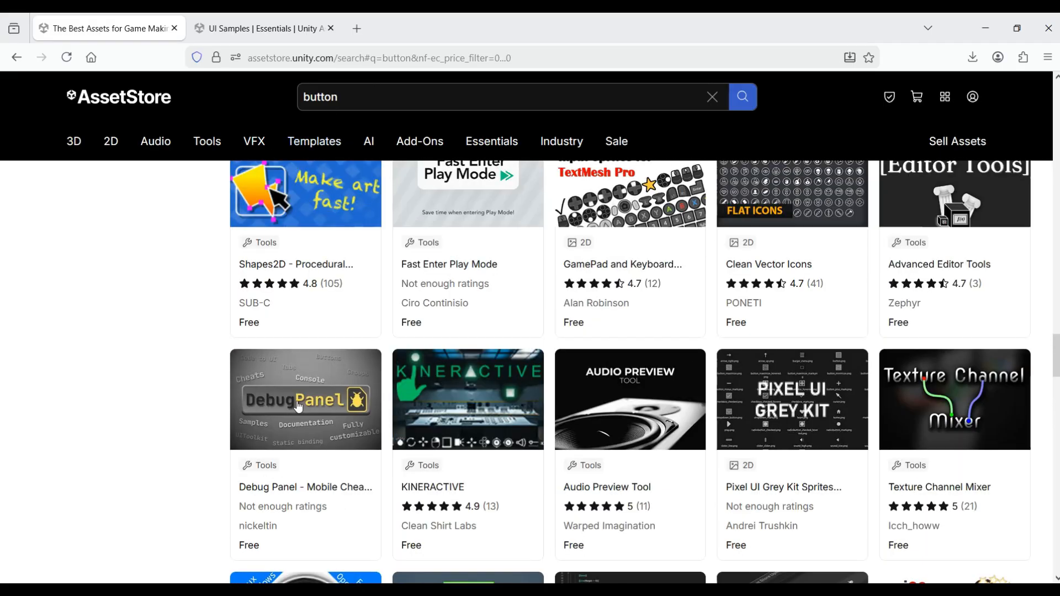
{"action": "scroll", "coordinate": [298, 405], "scroll_direction": "up", "scroll_amount": 5}
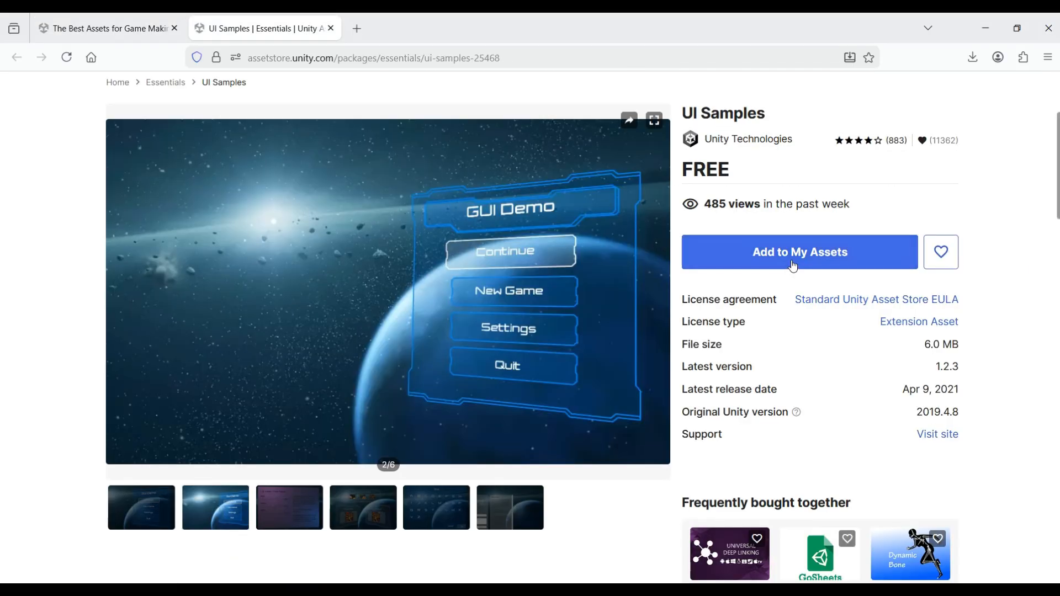
{"action": "left_click", "coordinate": [793, 265]}
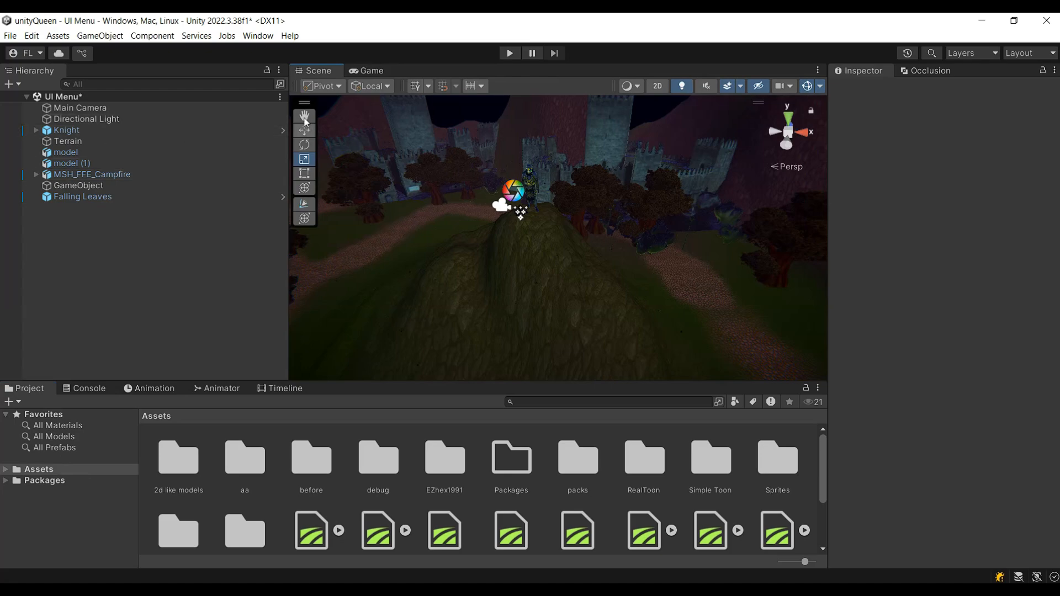
Step: Switch to the Unity editor, add a UI Canvas to the scene and set its Render Mode to World Space
{"action": "right_click_drag", "start_coordinate": [648, 232], "coordinate": [610, 165]}
{"action": "key", "text": "ctrl+p"}
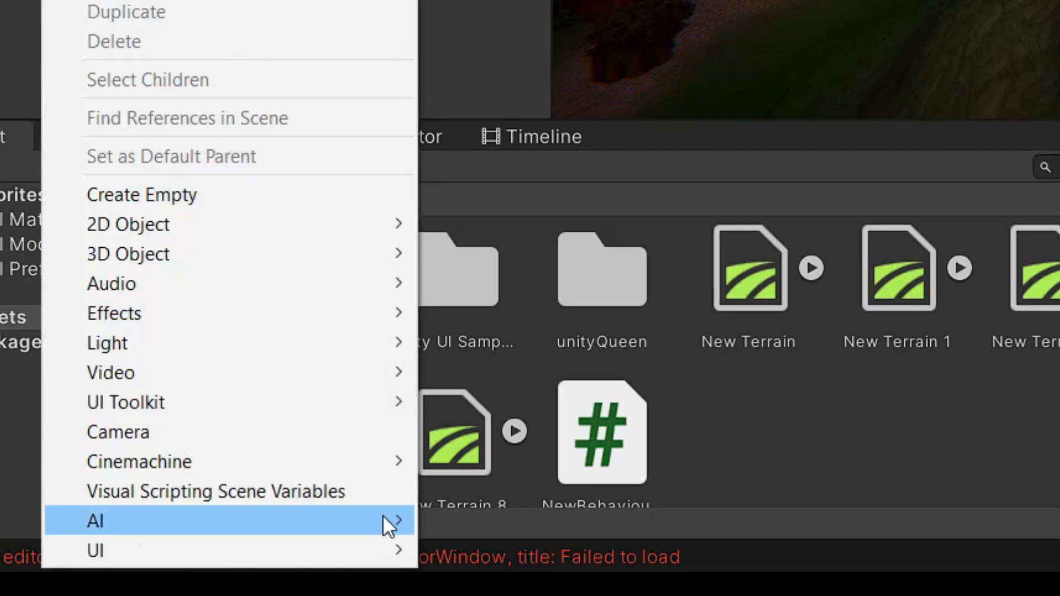
{"action": "mouse_move", "coordinate": [381, 549]}
{"action": "left_click", "coordinate": [393, 475]}
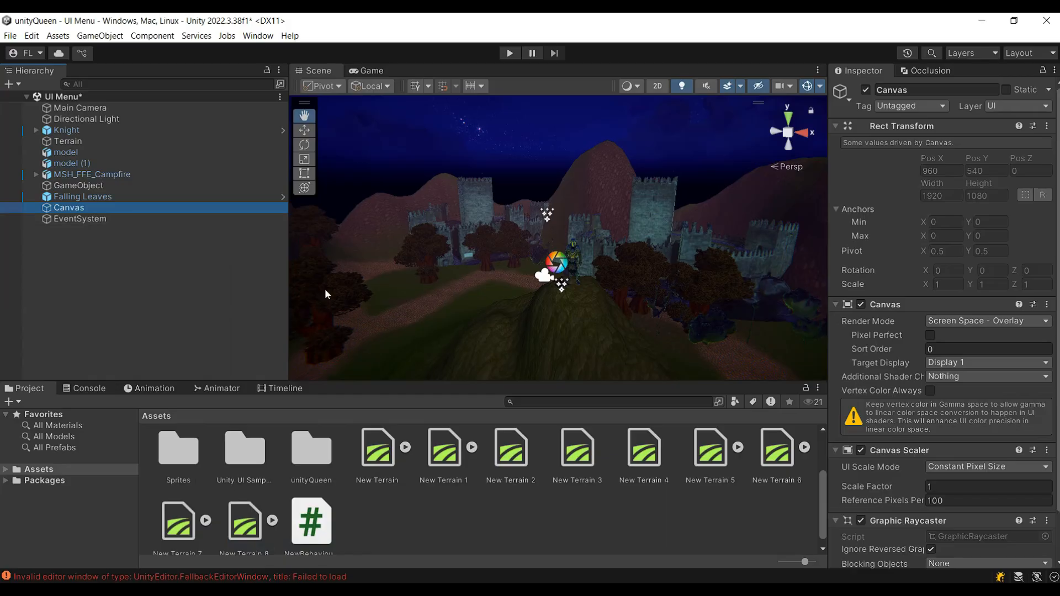
{"action": "left_click", "coordinate": [990, 347]}
{"action": "left_click", "coordinate": [867, 388]}
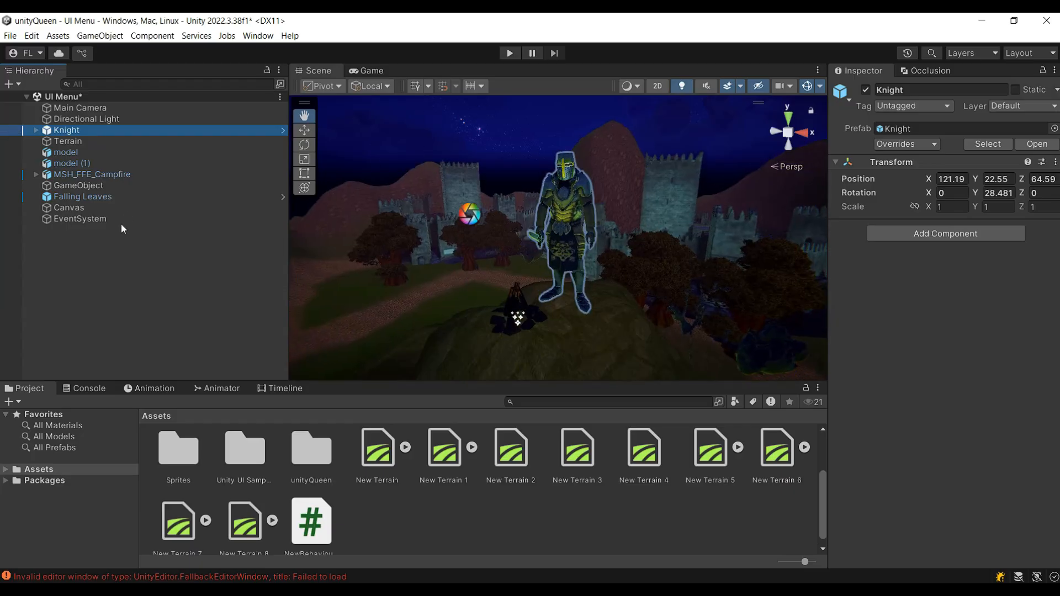
Step: Set the Canvas scale to 0.001 on all axes and make it a child of Knight
{"action": "double_click", "coordinate": [77, 208]}
{"action": "left_click", "coordinate": [947, 270]}
{"action": "type", "text": "0.0"}
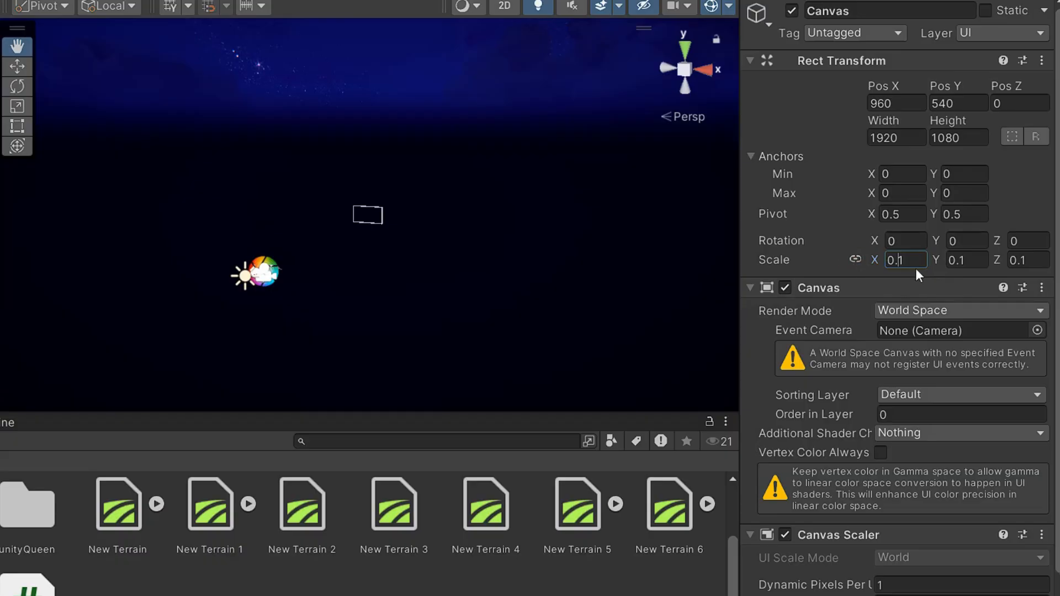
{"action": "type", "text": "01"}
{"action": "key", "text": "Return"}
{"action": "key", "text": "f"}
{"action": "left_click_drag", "start_coordinate": [77, 208], "coordinate": [66, 132]}
{"action": "double_click", "coordinate": [91, 178]}
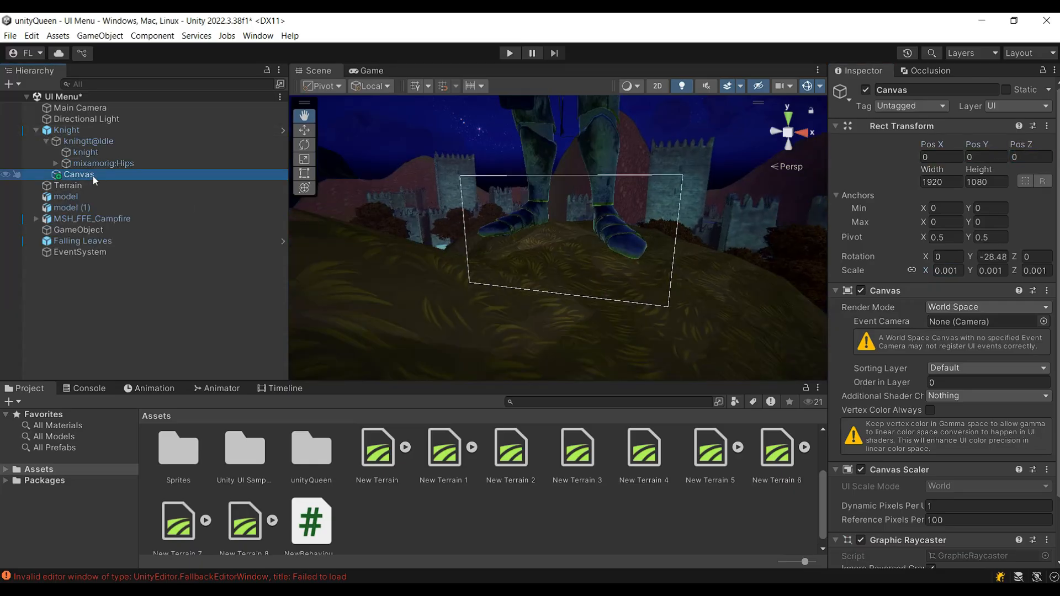
{"action": "scroll", "coordinate": [519, 253], "scroll_direction": "down", "scroll_amount": 5}
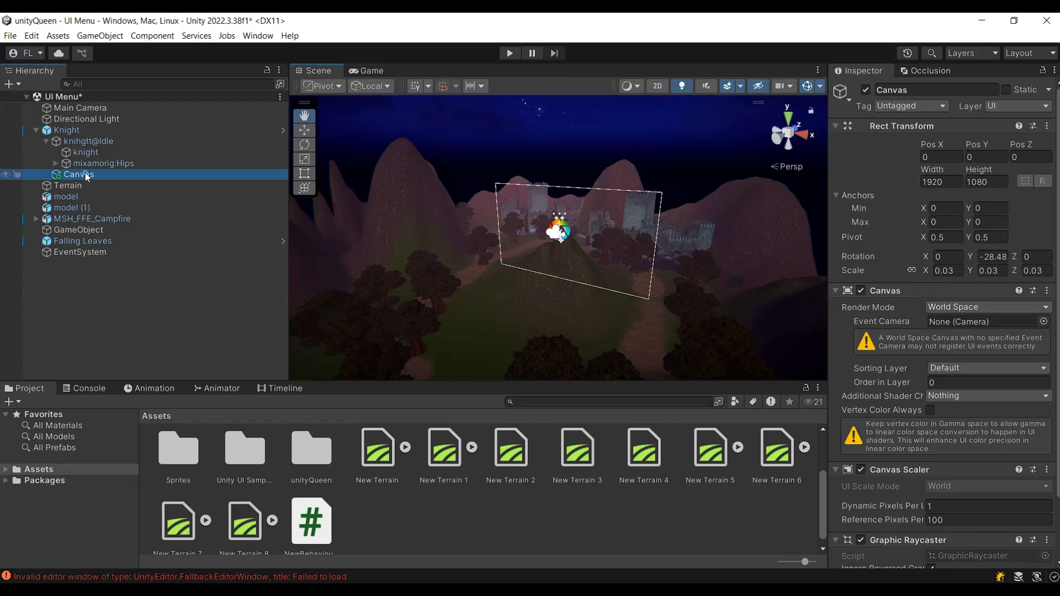
Step: Add a Panel inside the Canvas and rotate the Canvas about its Y axis to about -64 degrees
{"action": "right_click", "coordinate": [87, 176]}
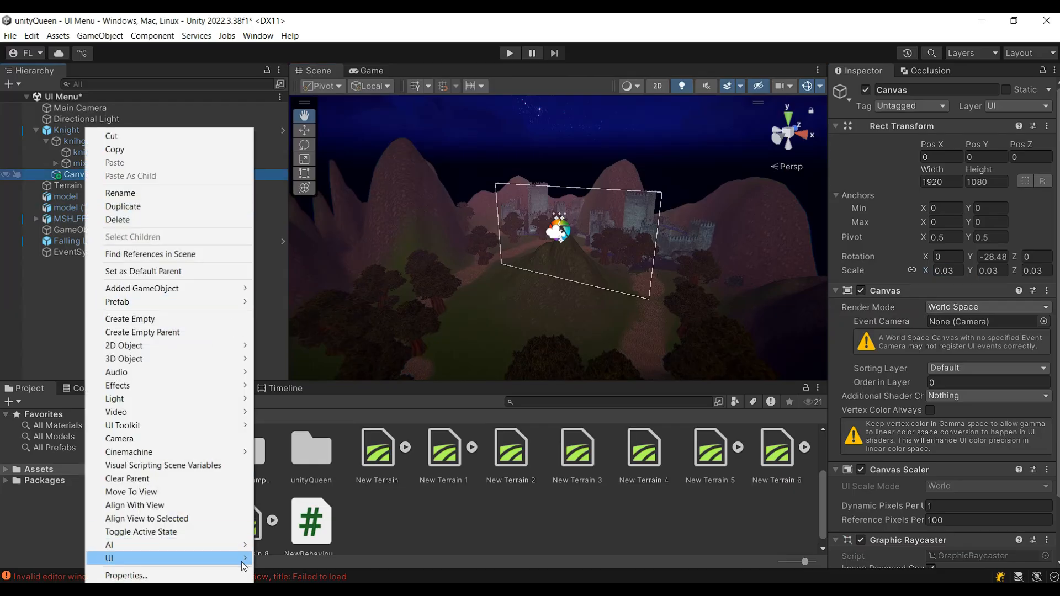
{"action": "mouse_move", "coordinate": [166, 558]}
{"action": "left_click", "coordinate": [294, 414]}
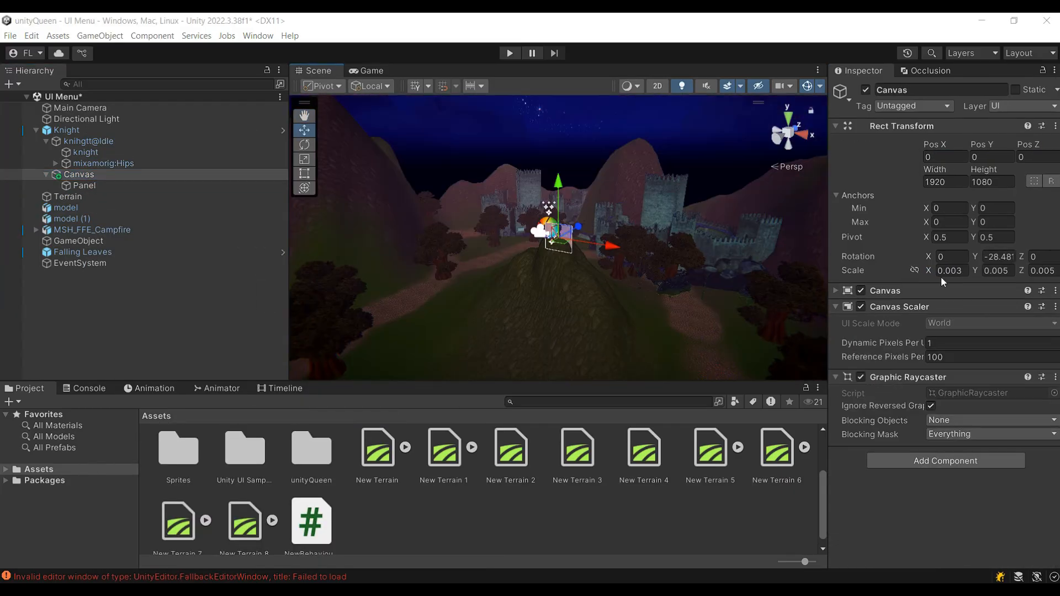
{"action": "left_click", "coordinate": [304, 145]}
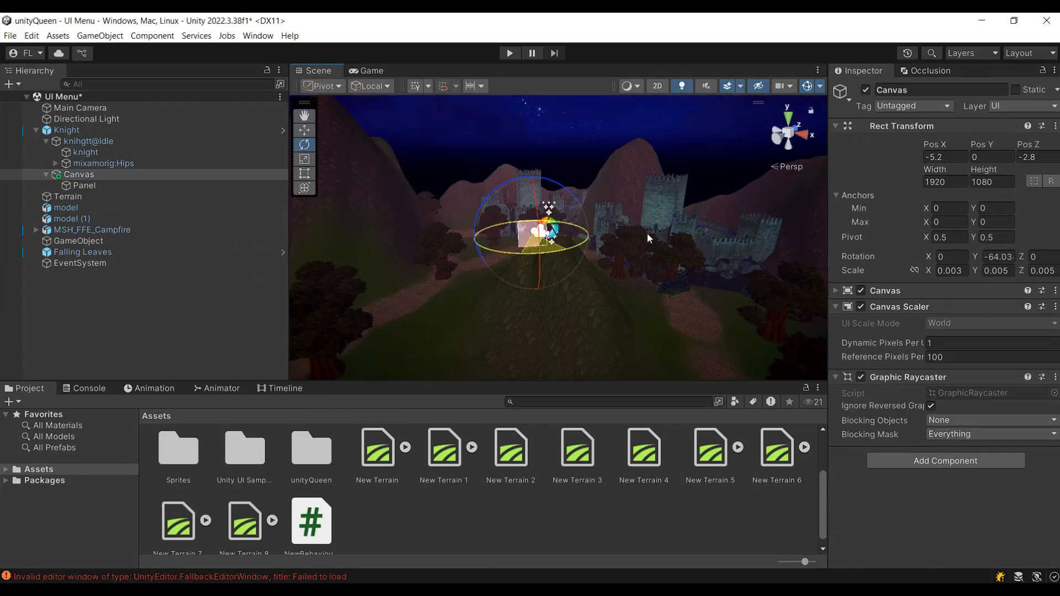
Step: Add a UI Image as a child of the Panel
{"action": "double_click", "coordinate": [84, 185]}
{"action": "right_click", "coordinate": [87, 185]}
{"action": "mouse_move", "coordinate": [165, 558]}
{"action": "mouse_move", "coordinate": [285, 558]}
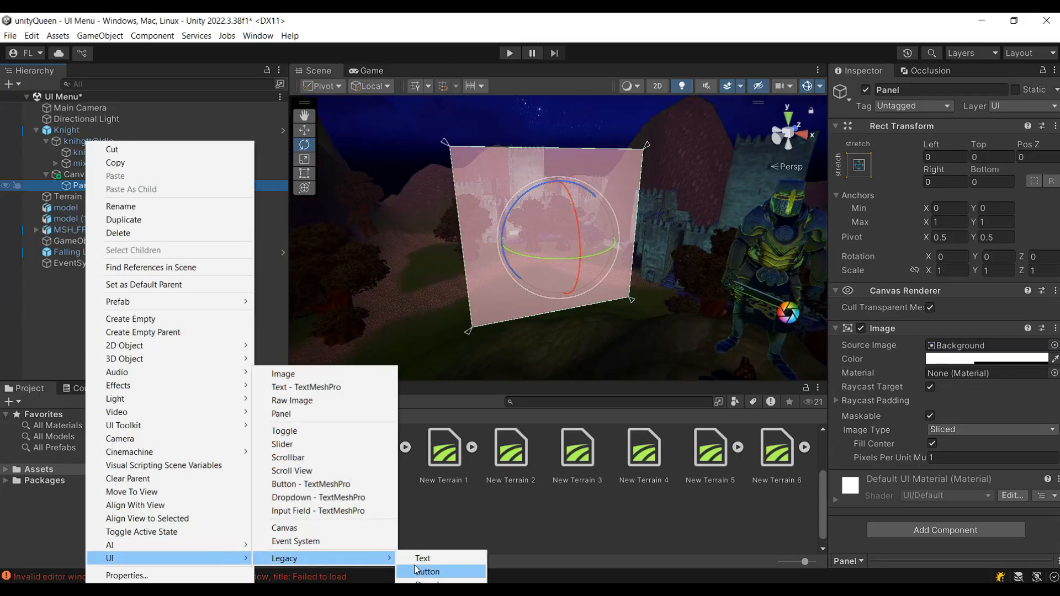
{"action": "left_click", "coordinate": [311, 377]}
Step: Make the Panel's image color fully transparent
{"action": "left_click", "coordinate": [86, 207]}
{"action": "left_click", "coordinate": [118, 184]}
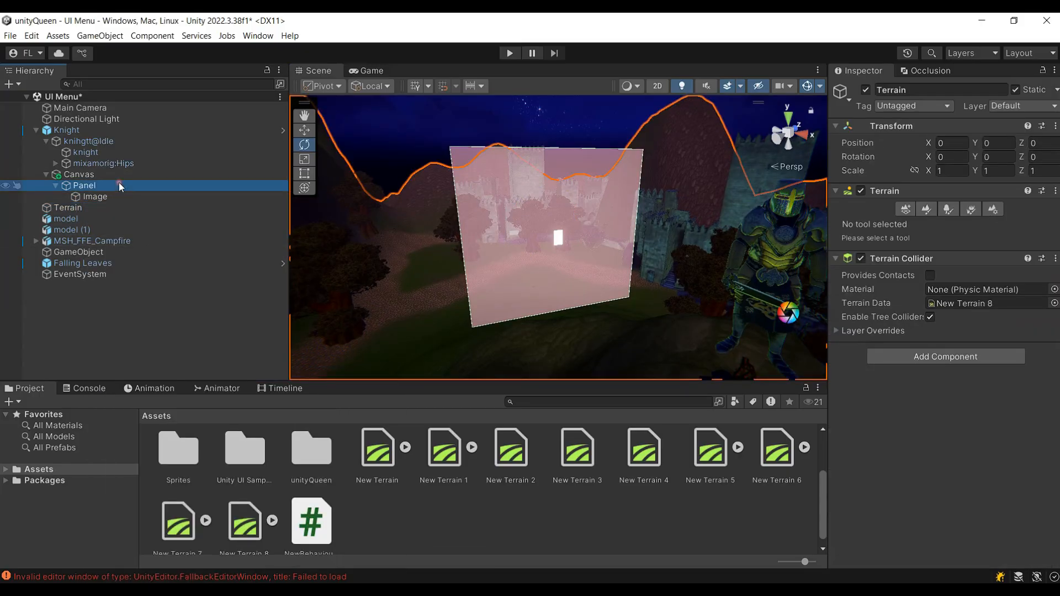
{"action": "left_click", "coordinate": [962, 360]}
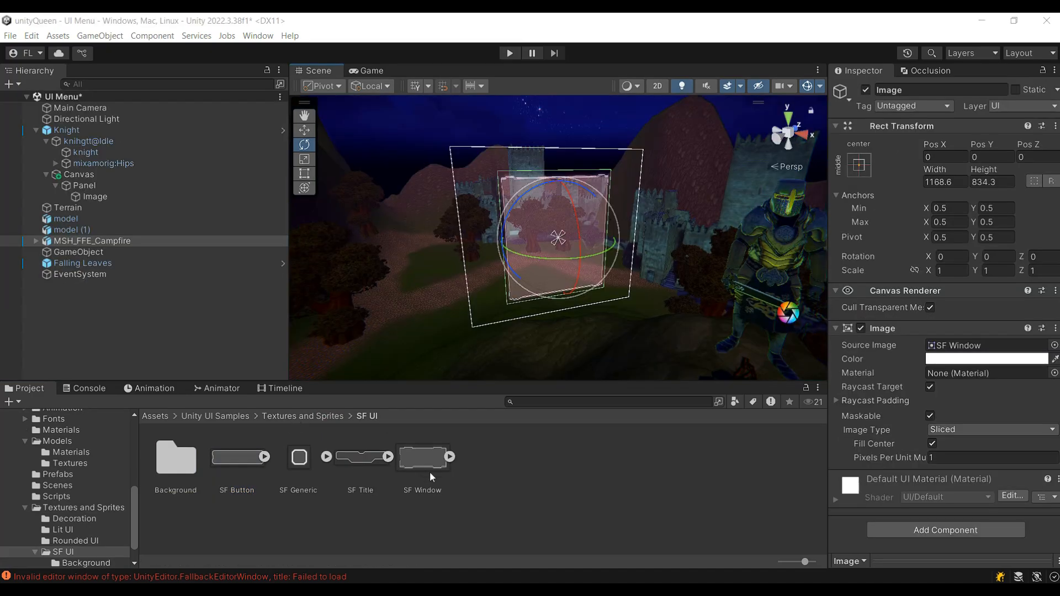
Step: Use the SF Window sprite as the Image's source and size the Image to about 1693 by 961
{"action": "left_click_drag", "start_coordinate": [430, 469], "coordinate": [965, 356]}
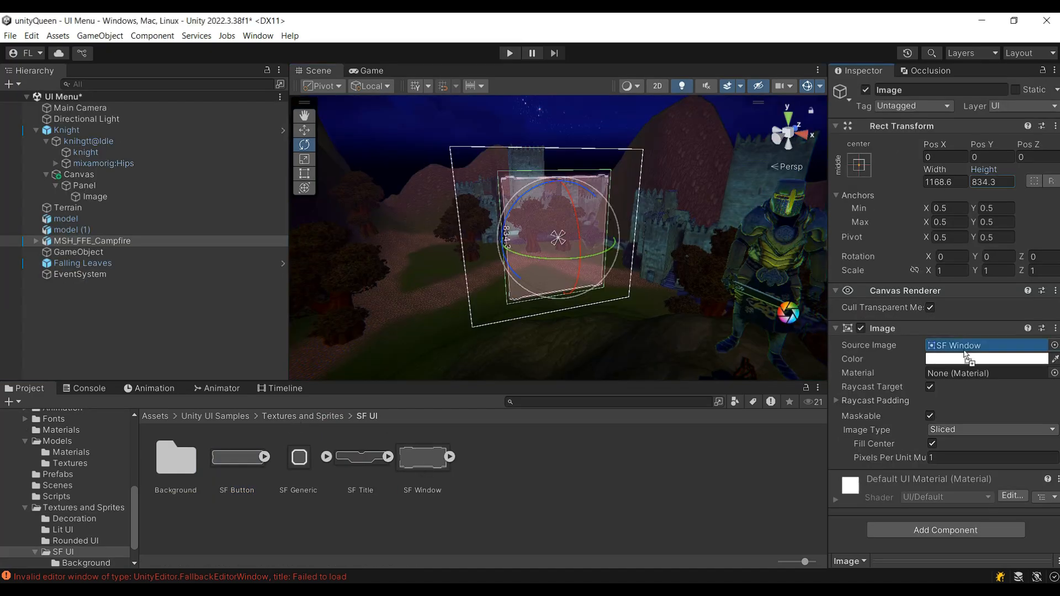
{"action": "left_click_drag", "start_coordinate": [934, 170], "coordinate": [1056, 170]}
{"action": "left_click_drag", "start_coordinate": [983, 170], "coordinate": [33, 174]}
{"action": "left_click", "coordinate": [363, 69]}
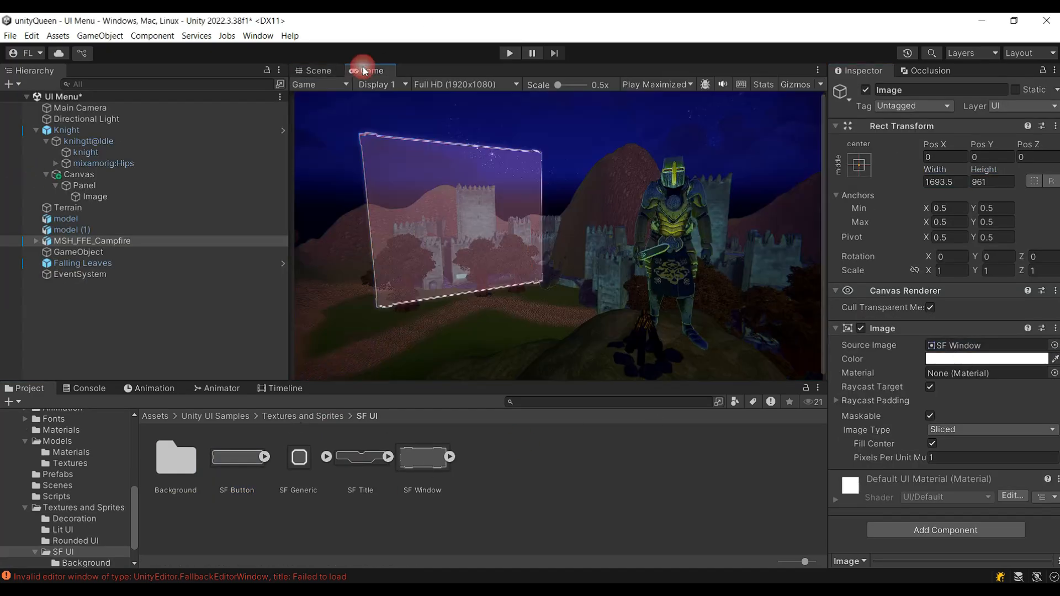
{"action": "left_click", "coordinate": [323, 73]}
Step: Add a legacy Button inside the Image and use SF Button - Hover as its source image
{"action": "left_click", "coordinate": [100, 189]}
{"action": "left_click", "coordinate": [100, 194]}
{"action": "right_click", "coordinate": [91, 196]}
{"action": "mouse_move", "coordinate": [165, 556]}
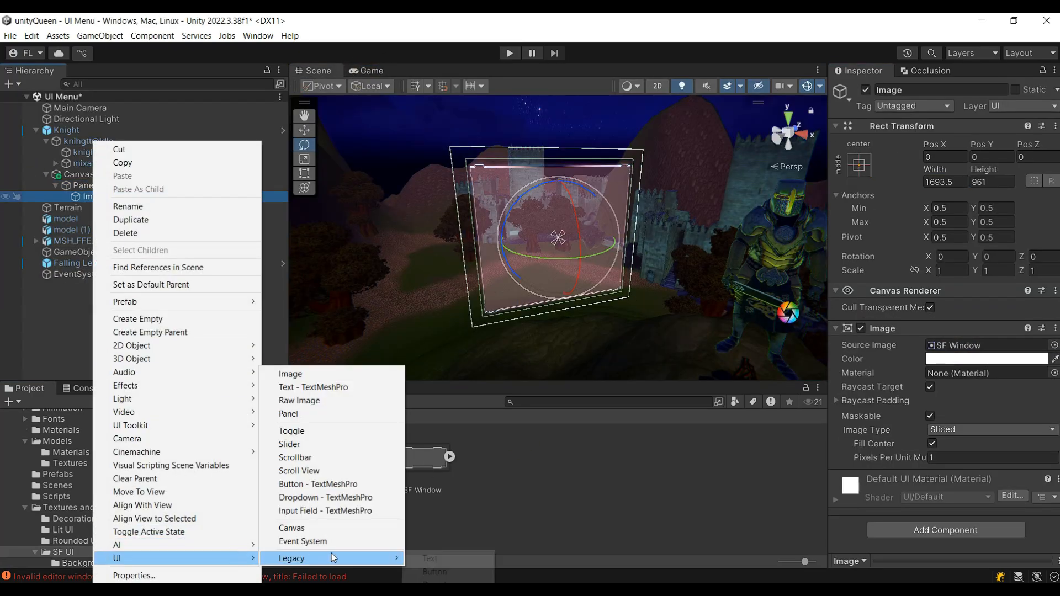
{"action": "mouse_move", "coordinate": [326, 556]}
{"action": "left_click", "coordinate": [444, 576]}
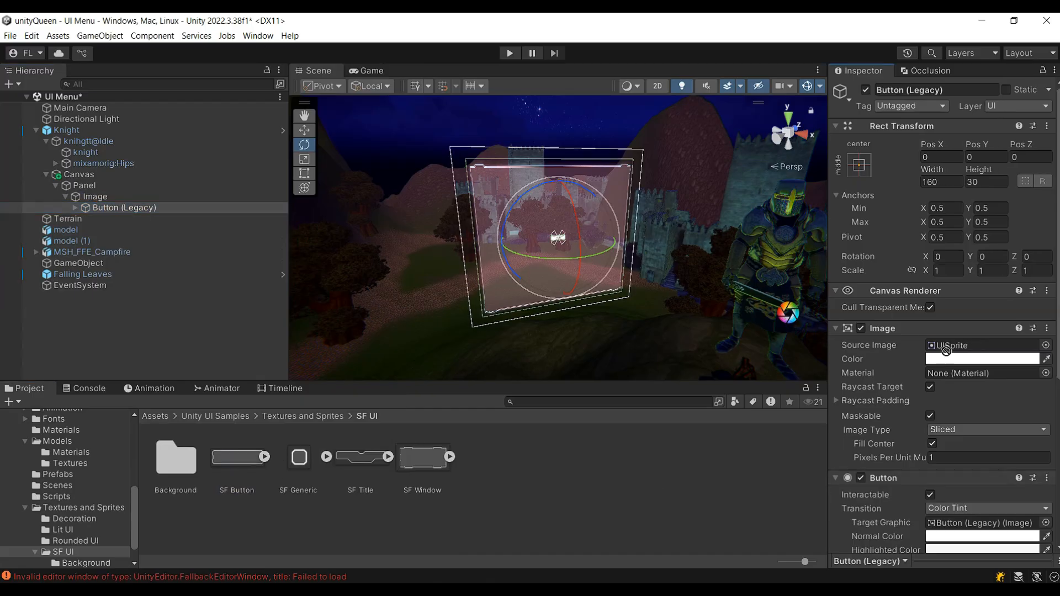
Step: Size the button to about 885 by 131 and move it up near the window image's upper edge
{"action": "scroll", "coordinate": [970, 421], "scroll_direction": "down", "scroll_amount": 6}
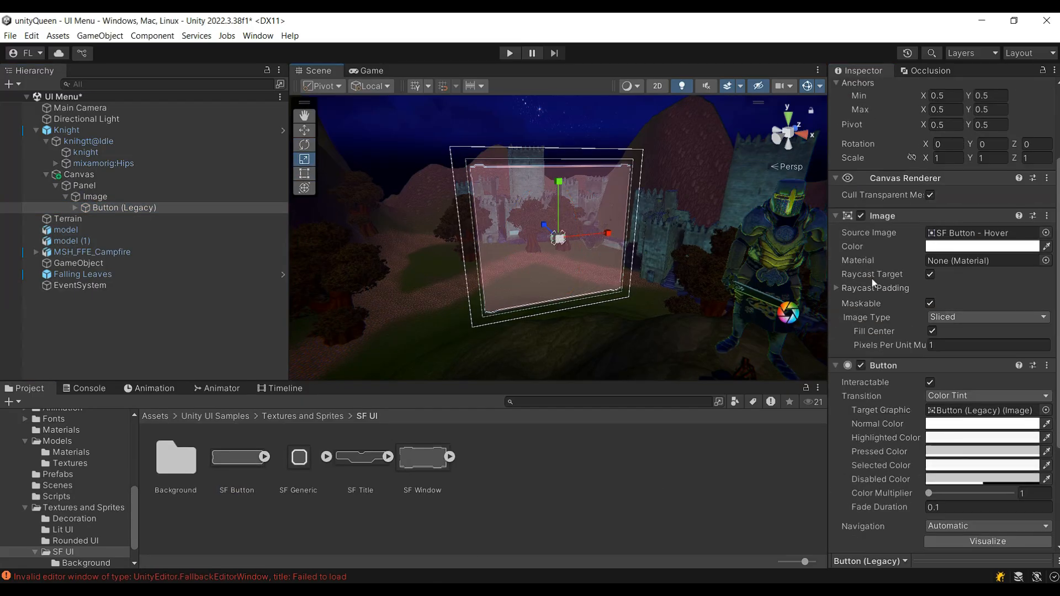
{"action": "scroll", "coordinate": [887, 403], "scroll_direction": "up", "scroll_amount": 6}
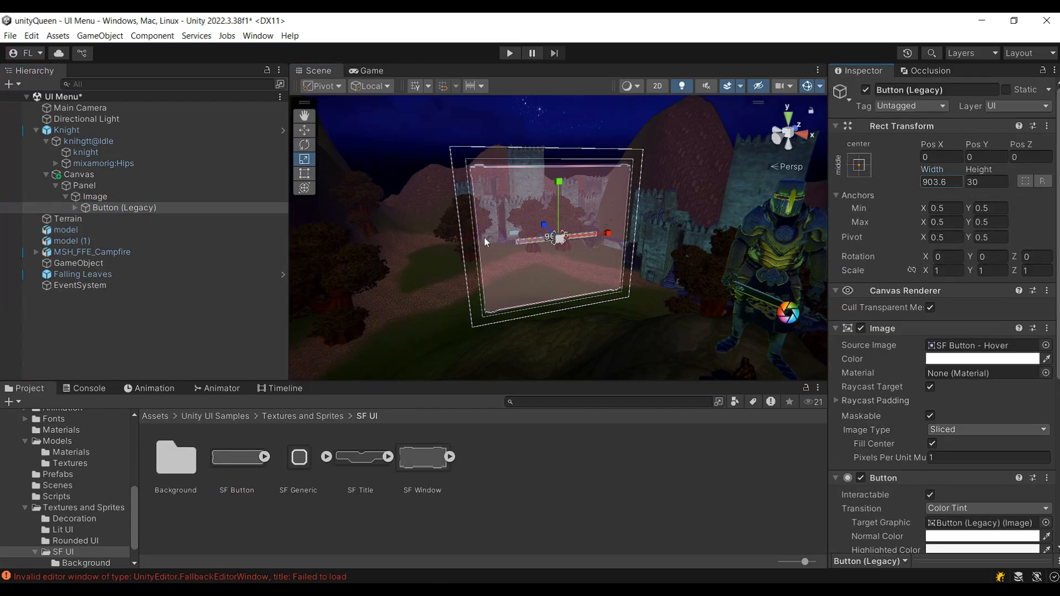
{"action": "left_click_drag", "start_coordinate": [90, 188], "coordinate": [306, 132]}
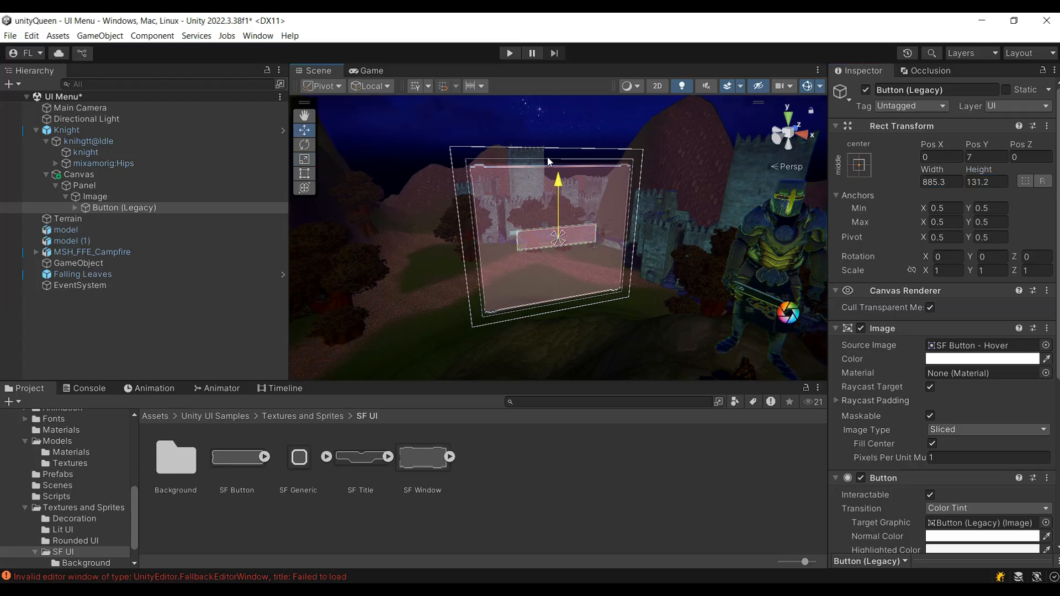
{"action": "left_click_drag", "start_coordinate": [547, 159], "coordinate": [541, 121]}
{"action": "left_click", "coordinate": [375, 70]}
{"action": "left_click", "coordinate": [321, 71]}
Step: Set the button's text to "Start" and enable Best Fit for it
{"action": "left_click", "coordinate": [75, 208]}
{"action": "left_click", "coordinate": [130, 220]}
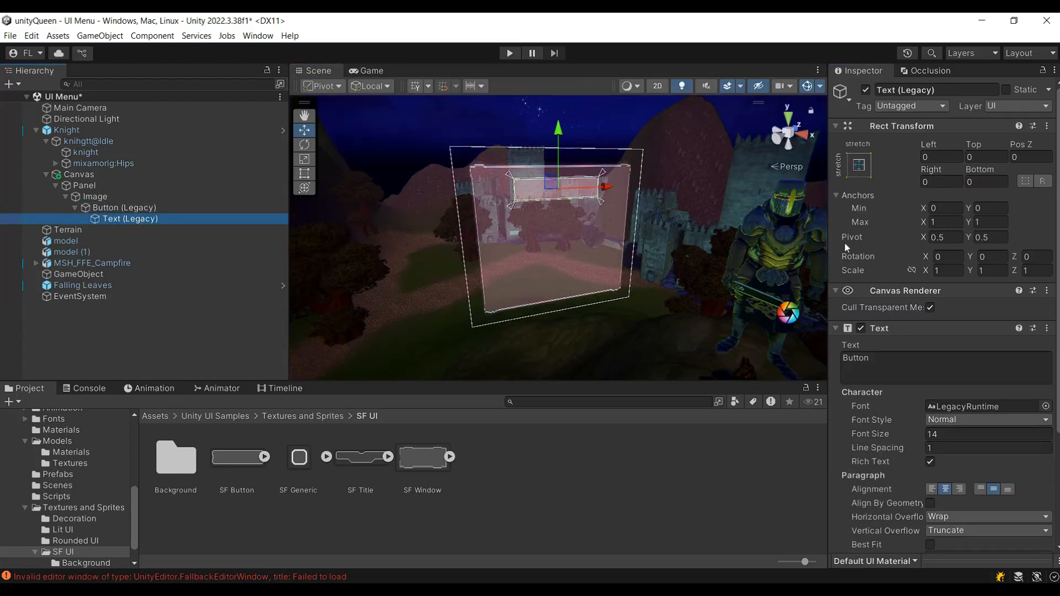
{"action": "scroll", "coordinate": [1001, 497], "scroll_direction": "down", "scroll_amount": 1}
{"action": "left_click", "coordinate": [931, 509]}
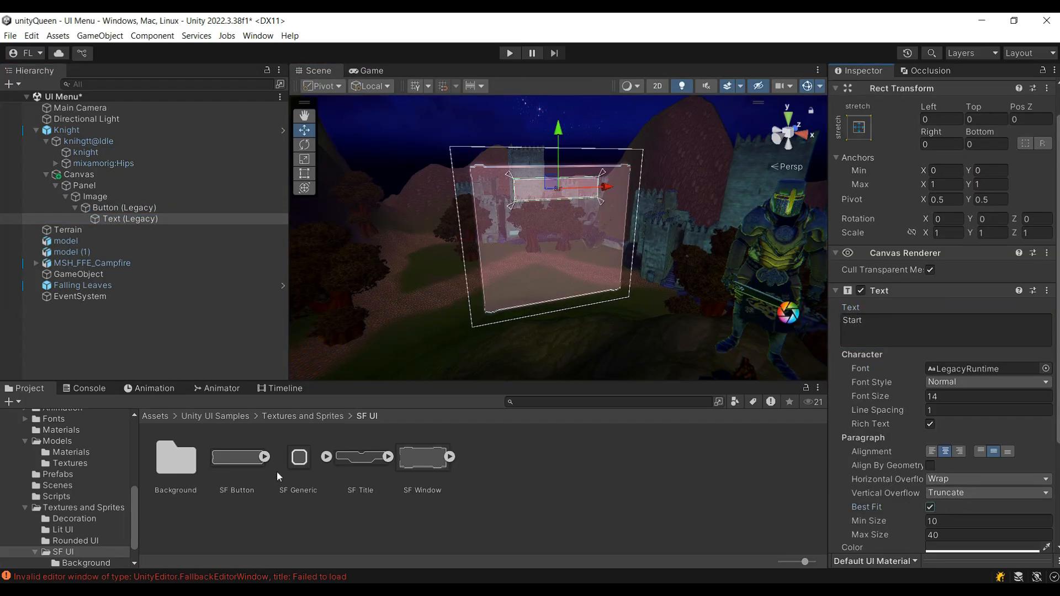
Step: Open the SF Button prefab from Unity UI Samples and examine the text settings of its Label
{"action": "left_click", "coordinate": [295, 417]}
{"action": "left_click", "coordinate": [229, 415]}
{"action": "double_click", "coordinate": [422, 458]}
{"action": "double_click", "coordinate": [175, 458]}
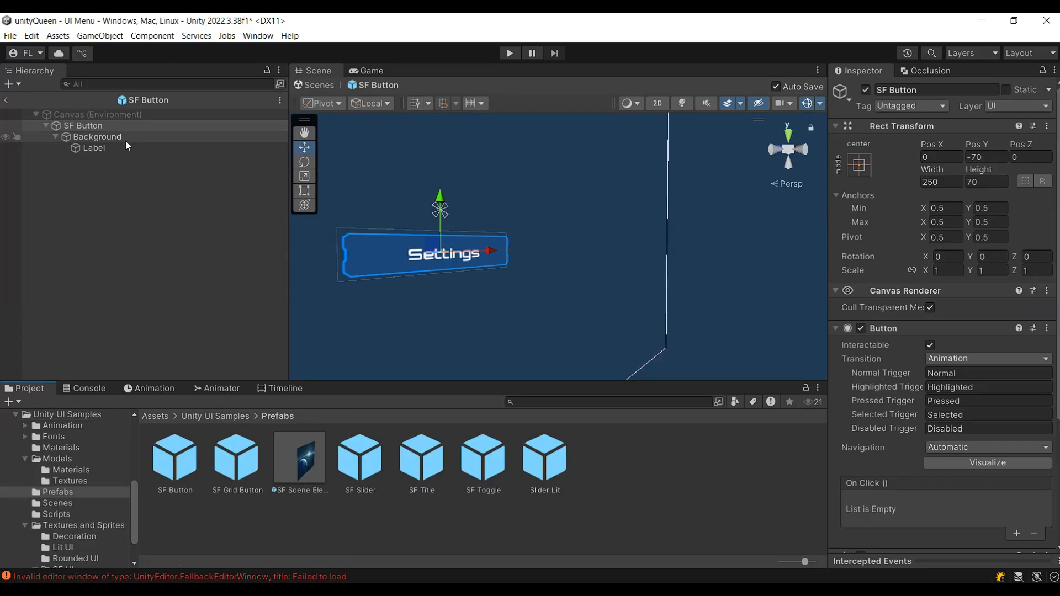
{"action": "scroll", "coordinate": [964, 385], "scroll_direction": "down", "scroll_amount": 3}
{"action": "left_click", "coordinate": [110, 136]}
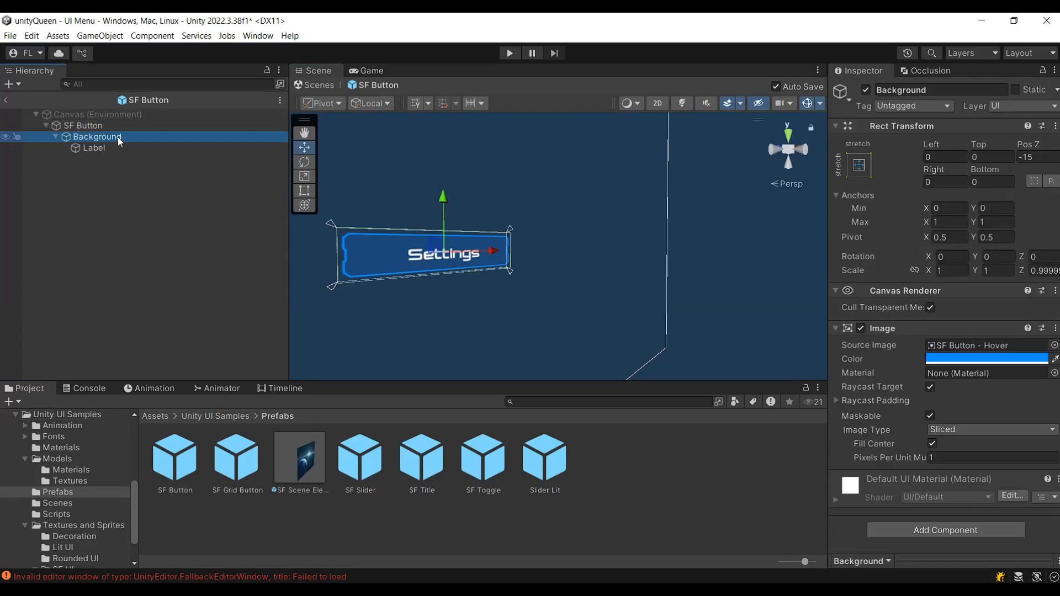
{"action": "left_click", "coordinate": [118, 149]}
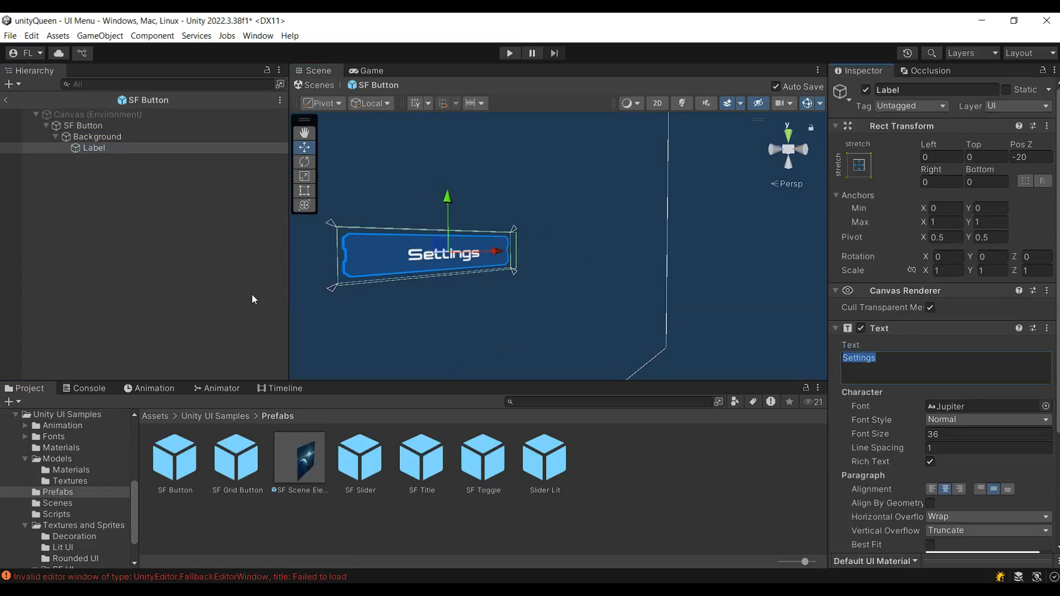
{"action": "left_click", "coordinate": [7, 101]}
Step: Set the Start text's font to Jupiter and its color to white (FFFFFF)
{"action": "left_click", "coordinate": [1044, 406]}
{"action": "left_click", "coordinate": [956, 369]}
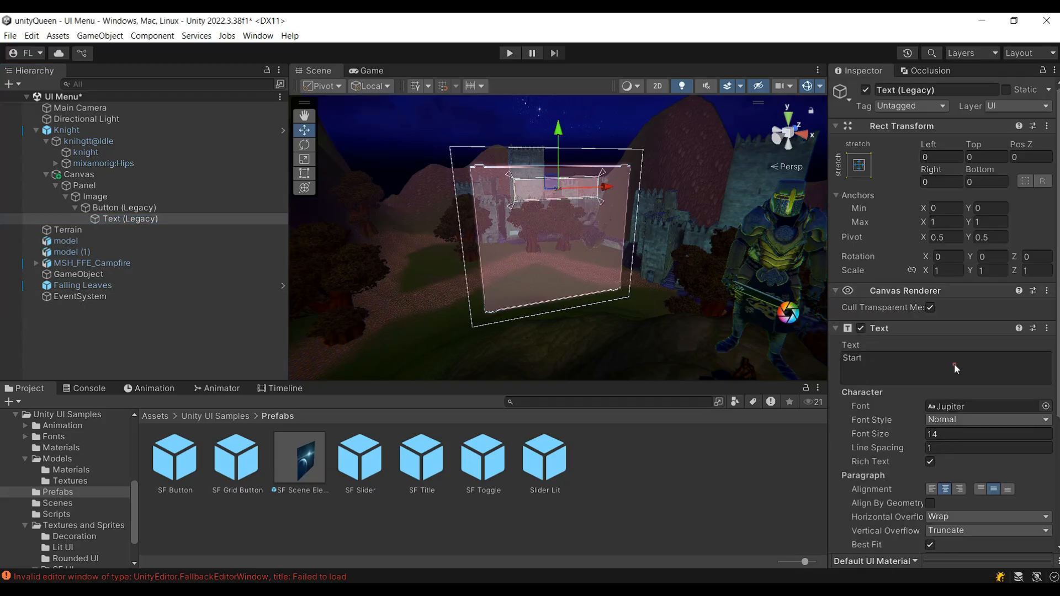
{"action": "scroll", "coordinate": [952, 421], "scroll_direction": "down", "scroll_amount": 3}
{"action": "left_click", "coordinate": [971, 435]}
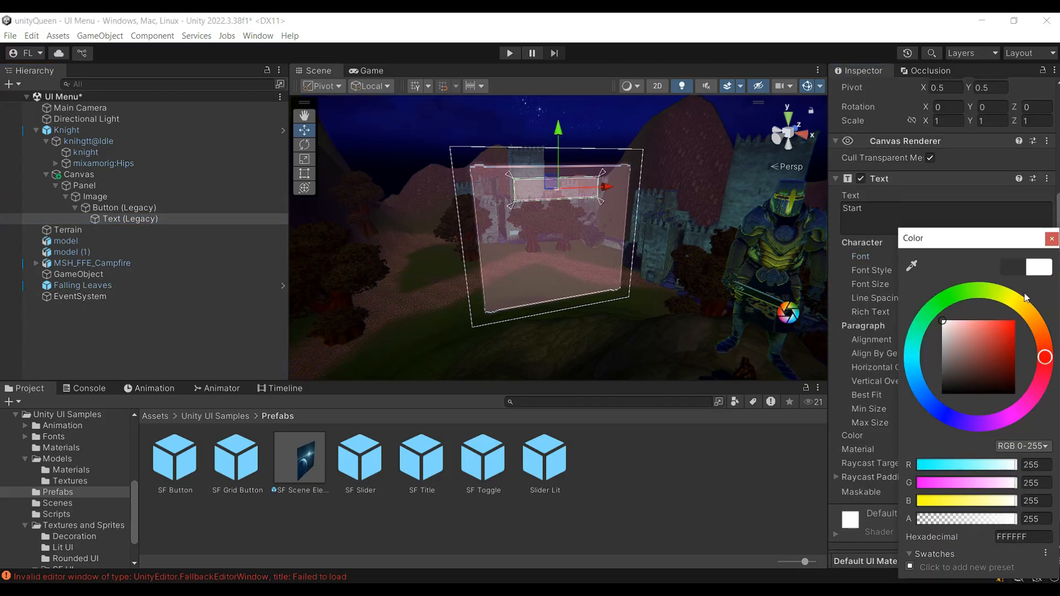
Step: Set the Start text's font size to 36, with a Best Fit minimum of 3 and maximum of 189
{"action": "left_click", "coordinate": [953, 409]}
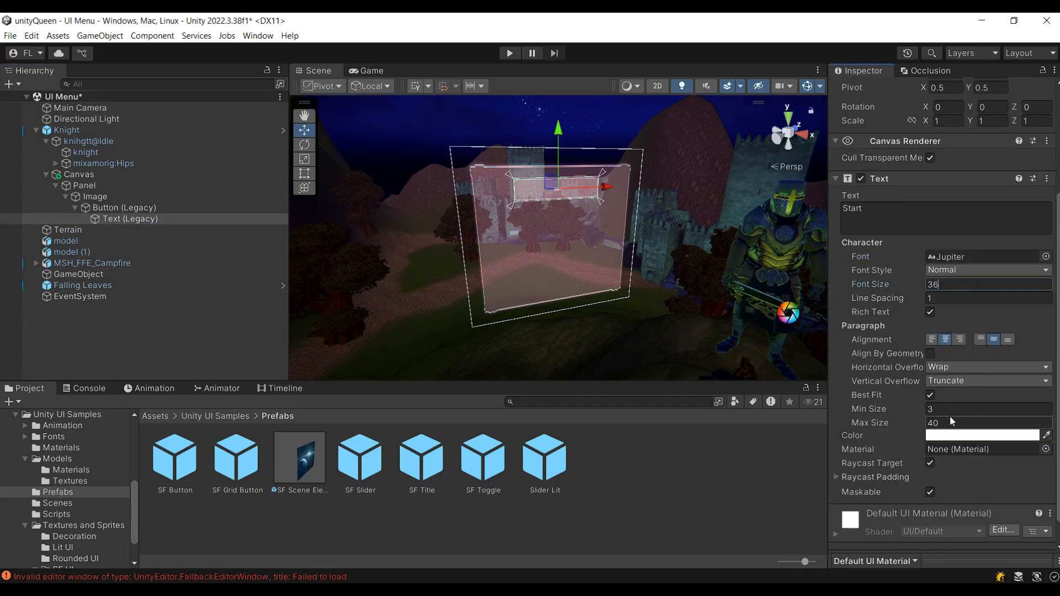
{"action": "left_click", "coordinate": [367, 70]}
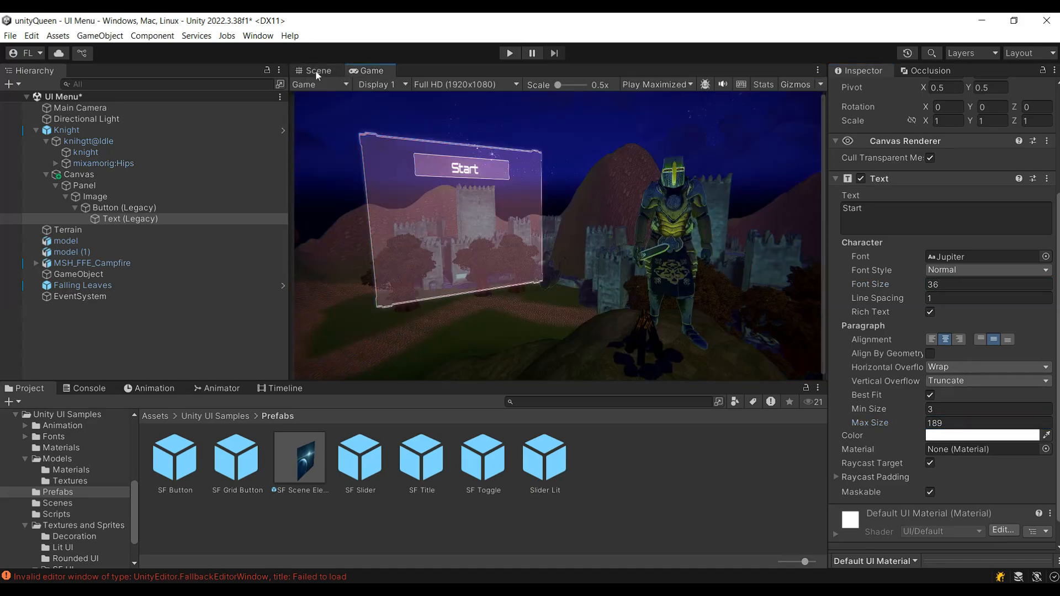
{"action": "left_click", "coordinate": [316, 71]}
Step: Duplicate the Start button inside the window image
{"action": "left_click", "coordinate": [223, 209]}
{"action": "key", "text": "ctrl+d"}
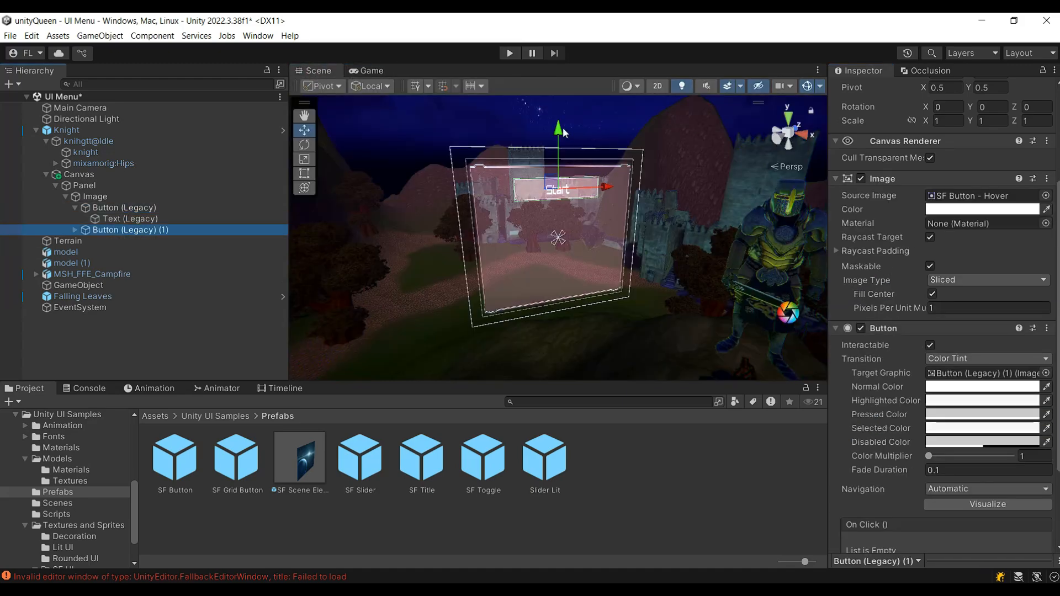
Step: Duplicate the menu button until four are evenly stacked inside the window, labelling the copies below Start as About, Setting and Exit
{"action": "key", "text": "ctrl+d"}
{"action": "left_click_drag", "start_coordinate": [559, 131], "coordinate": [559, 229]}
{"action": "key", "text": "ctrl+d"}
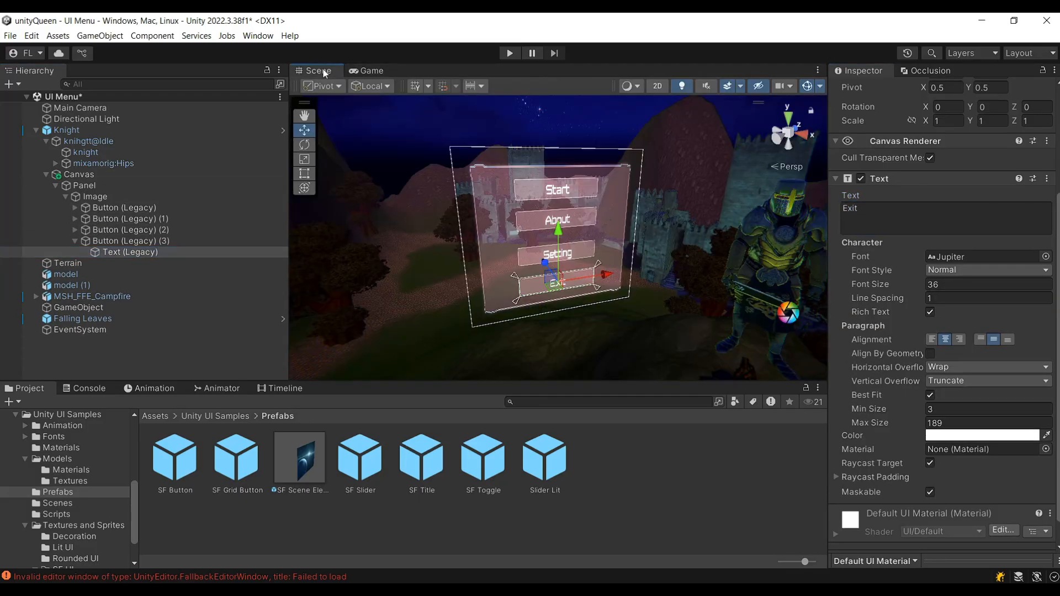
Step: Create a C# script named MenuBtn in the Unity UI Samples folder
{"action": "right_click", "coordinate": [354, 533]}
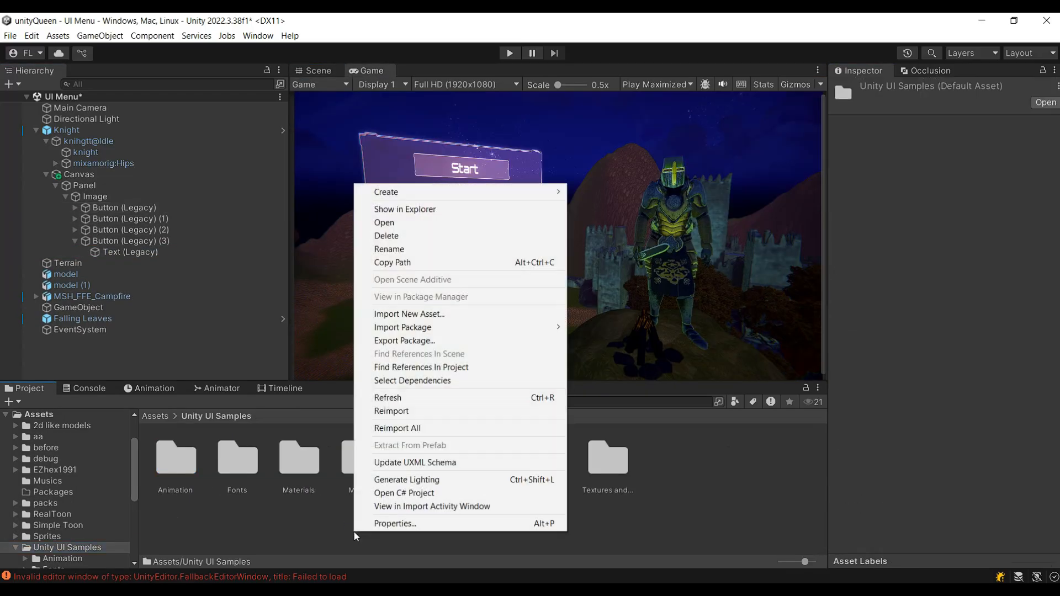
{"action": "mouse_move", "coordinate": [386, 191]}
{"action": "left_click", "coordinate": [740, 94]}
{"action": "type", "text": "MenuBt"}
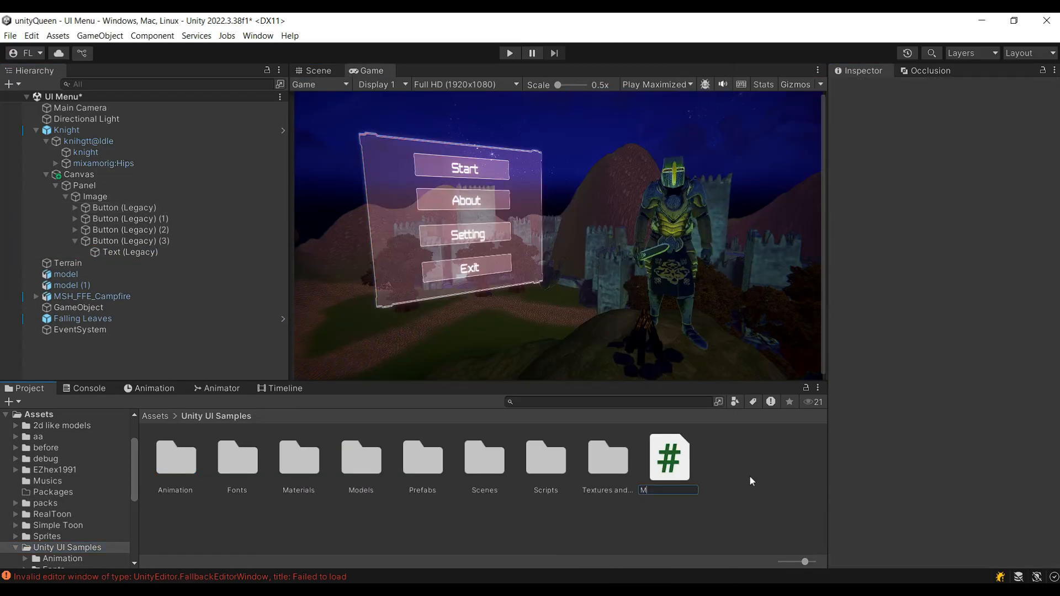
{"action": "type", "text": "n"}
{"action": "key", "text": "Return"}
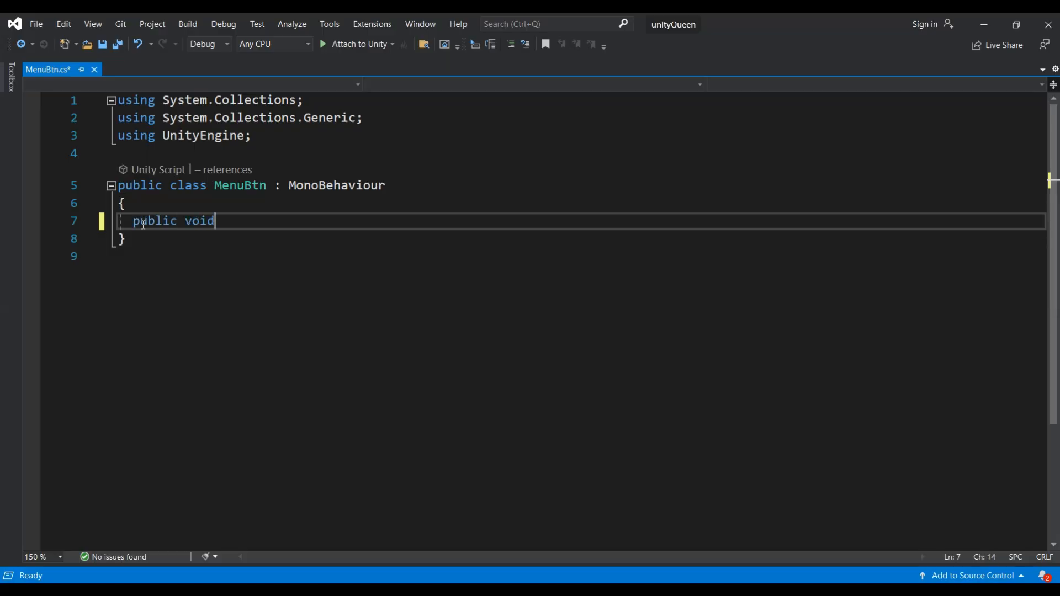
Step: In Visual Studio, add a public void method GotoScene(string sceneName) with an empty body to the MenuBtn class and save
{"action": "type", "text": "GotoScene(string sc"}
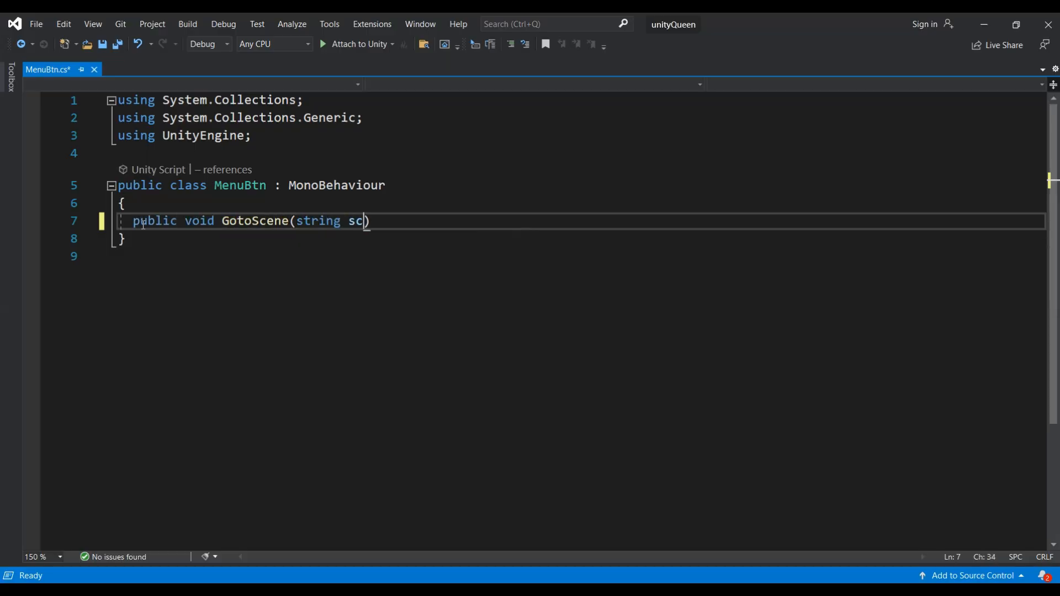
{"action": "type", "text": "eneName"}
{"action": "left_click", "coordinate": [434, 232]}
{"action": "key", "text": "Return"}
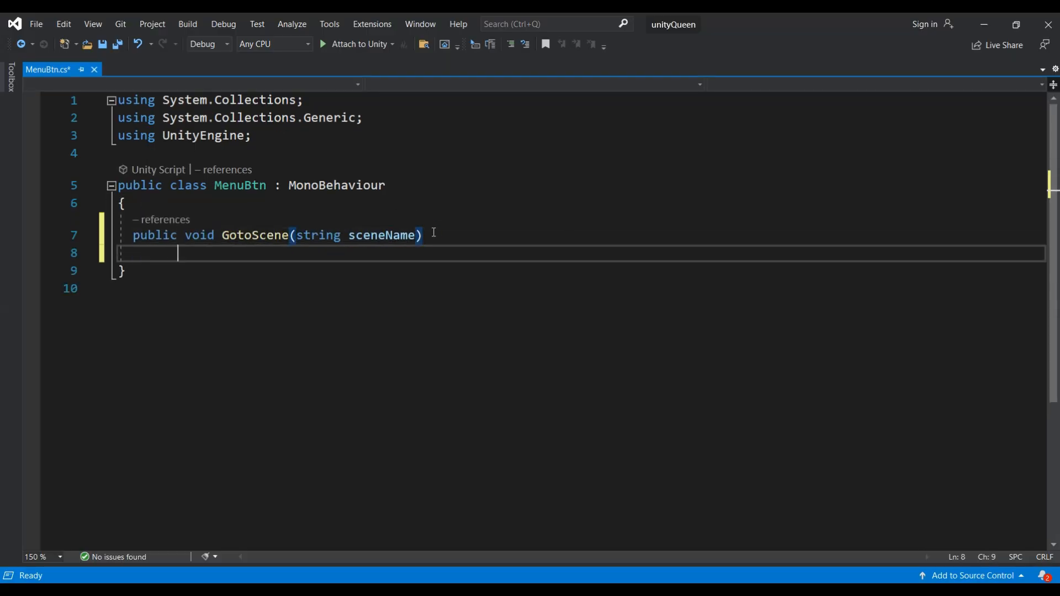
{"action": "type", "text": "{"}
{"action": "key", "text": "Return"}
{"action": "key", "text": "ctrl+s"}
Step: Enter SceneManager in the GotoScene body and import the UnityEngine.SceneManagement namespace
{"action": "type", "text": "sce"}
{"action": "key", "text": "BackSpace"}
{"action": "key", "text": "BackSpace"}
{"action": "key", "text": "BackSpace"}
{"action": "type", "text": "Sce"}
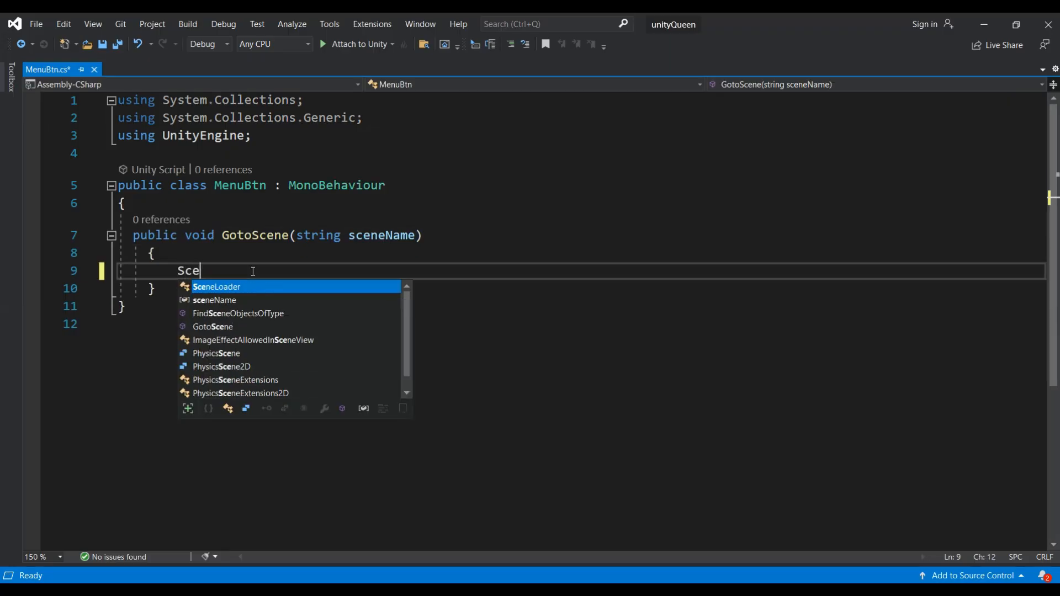
{"action": "type", "text": "neMmaager"}
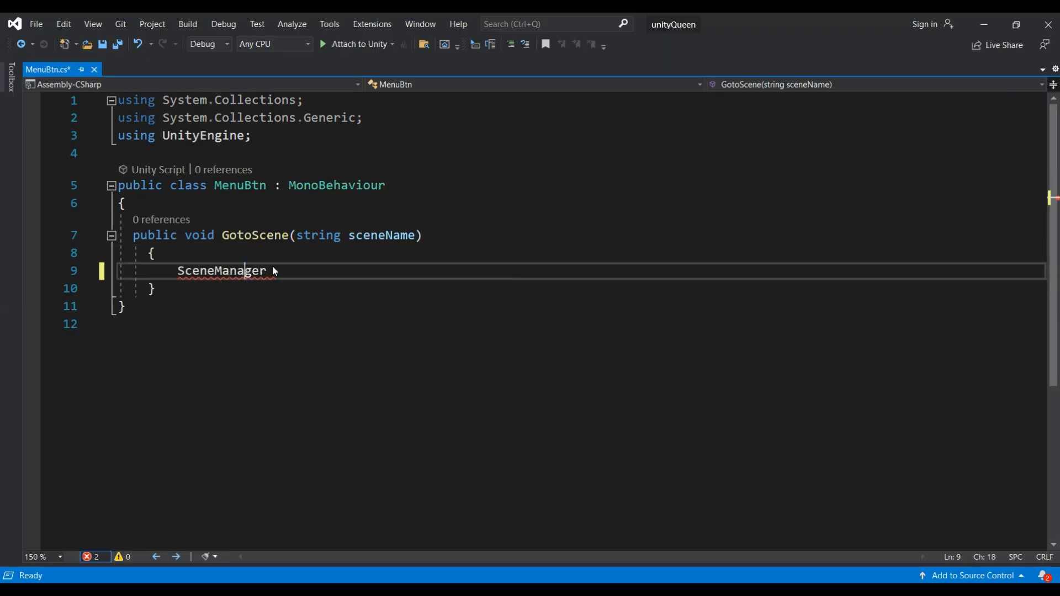
{"action": "key", "text": "ctrl+period"}
{"action": "left_click", "coordinate": [191, 292]}
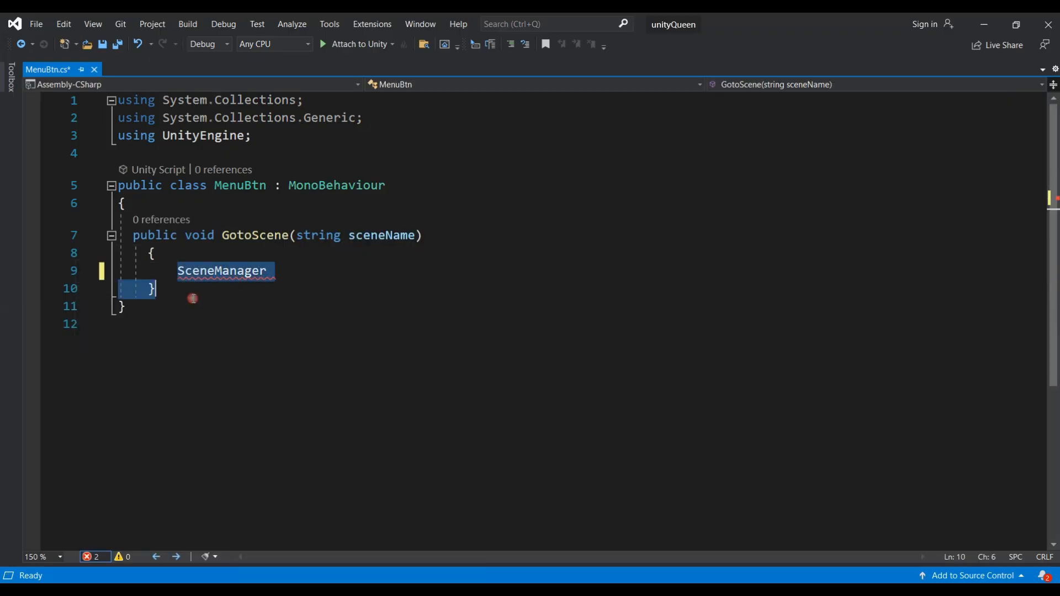
Step: Complete the GotoScene statement as SceneManager.LoadScene(sceneName);
{"action": "left_click", "coordinate": [302, 284]}
{"action": "type", "text": ".loa"}
{"action": "key", "text": "Down"}
{"action": "type", "text": "dScene("}
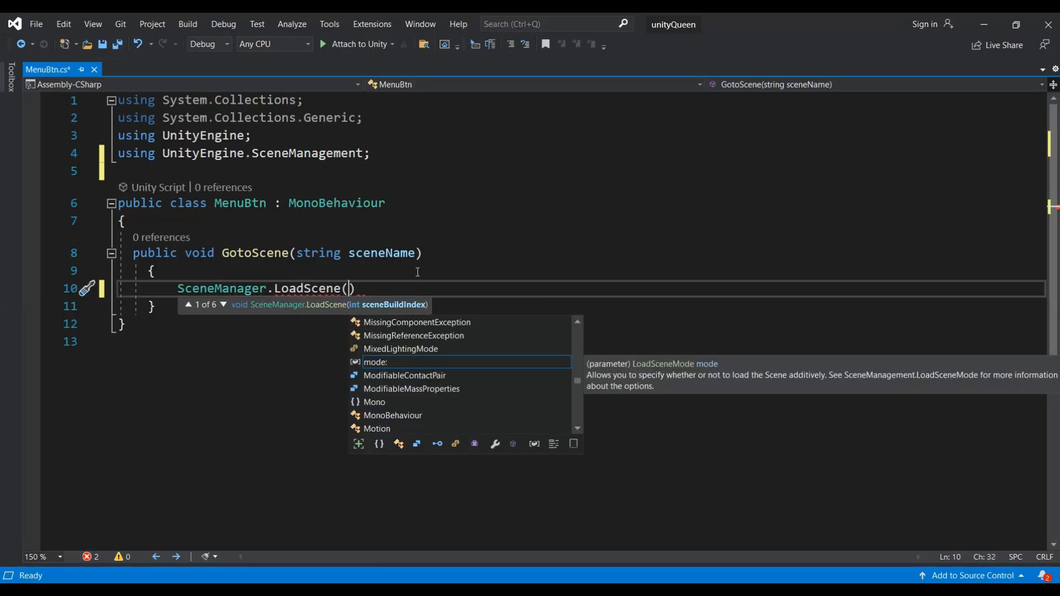
{"action": "double_click", "coordinate": [383, 252]}
{"action": "left_click", "coordinate": [349, 288]}
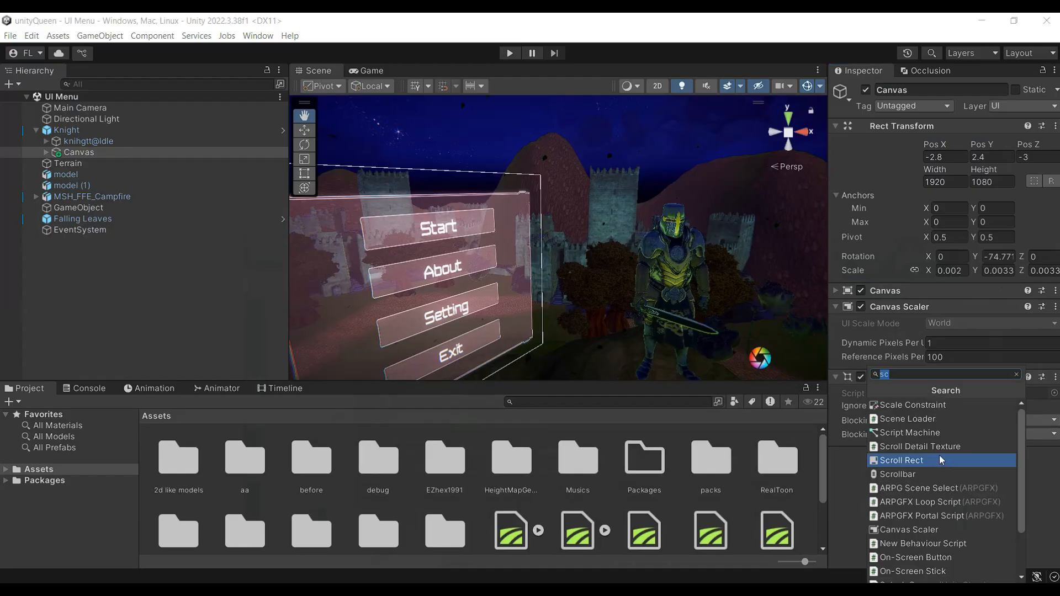
Step: Back in Unity, add the MenuBtn script component to the Canvas
{"action": "type", "text": "MenuBtn"}
{"action": "key", "text": "Return"}
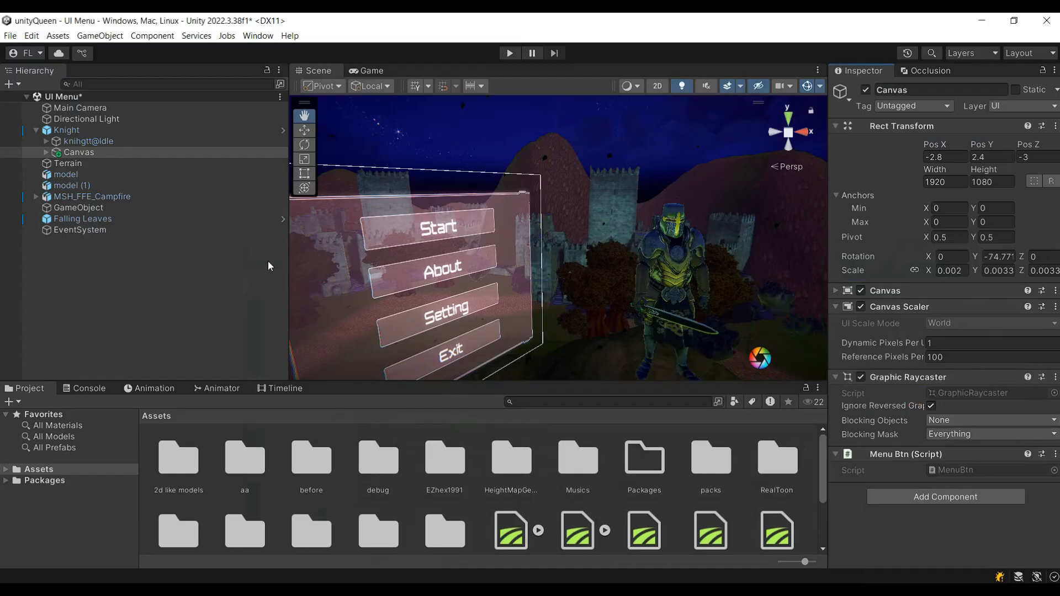
Step: Give all four menu buttons an On Click event that calls MenuBtn.GotoScene on the Canvas
{"action": "left_click", "coordinate": [304, 129]}
{"action": "left_click", "coordinate": [410, 231]}
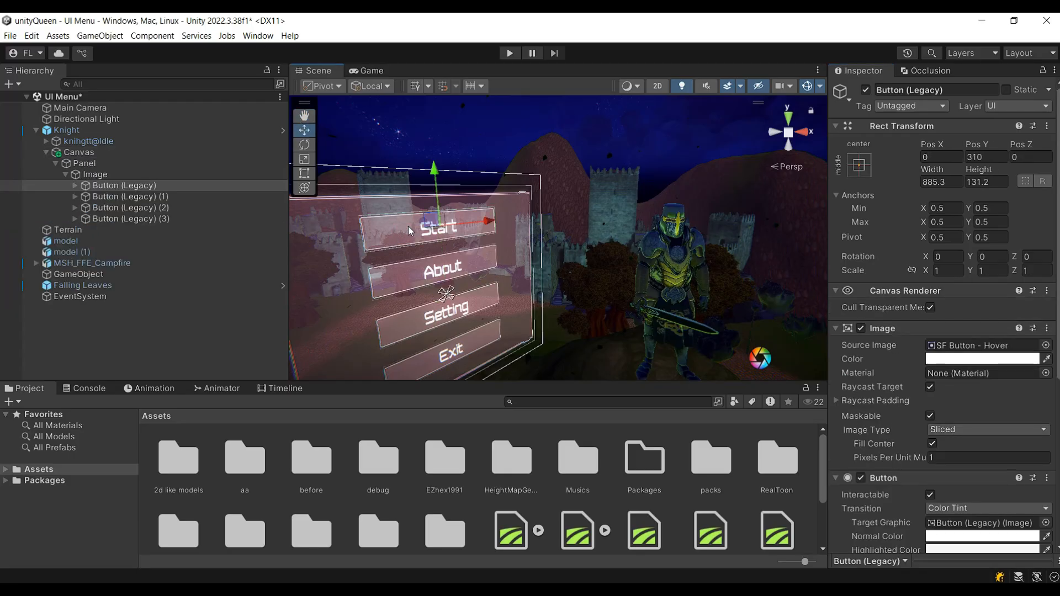
{"action": "left_click", "coordinate": [131, 219], "text": "shift"}
{"action": "left_click_drag", "start_coordinate": [79, 151], "coordinate": [882, 443]}
{"action": "left_click", "coordinate": [980, 429]}
{"action": "mouse_move", "coordinate": [995, 525]}
{"action": "left_click", "coordinate": [854, 484]}
Step: Set the scene name passed by the Start button's GotoScene event to FootStep
{"action": "left_click", "coordinate": [137, 187]}
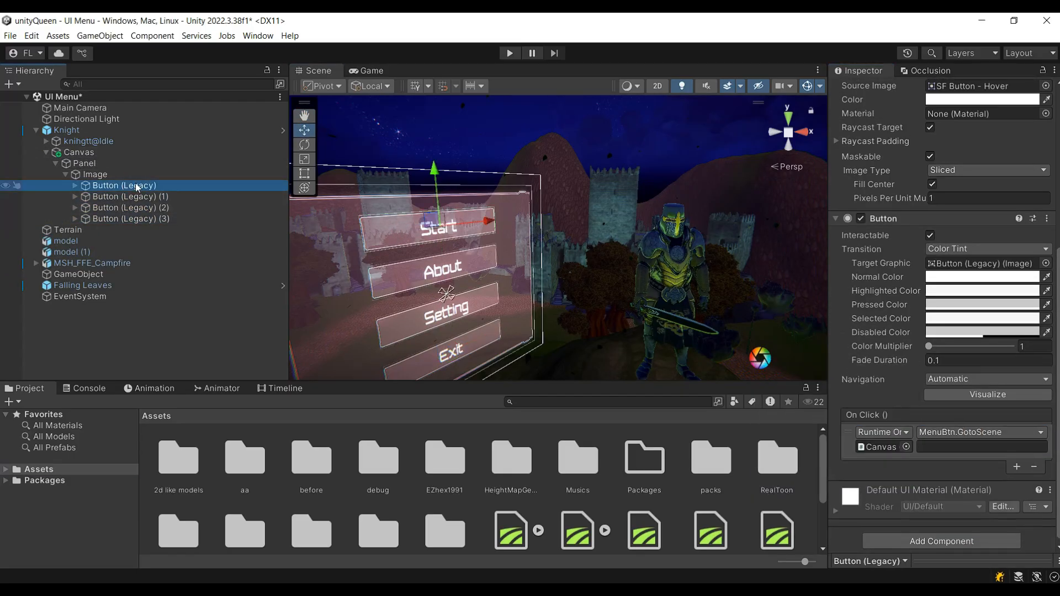
{"action": "left_click", "coordinate": [776, 464]}
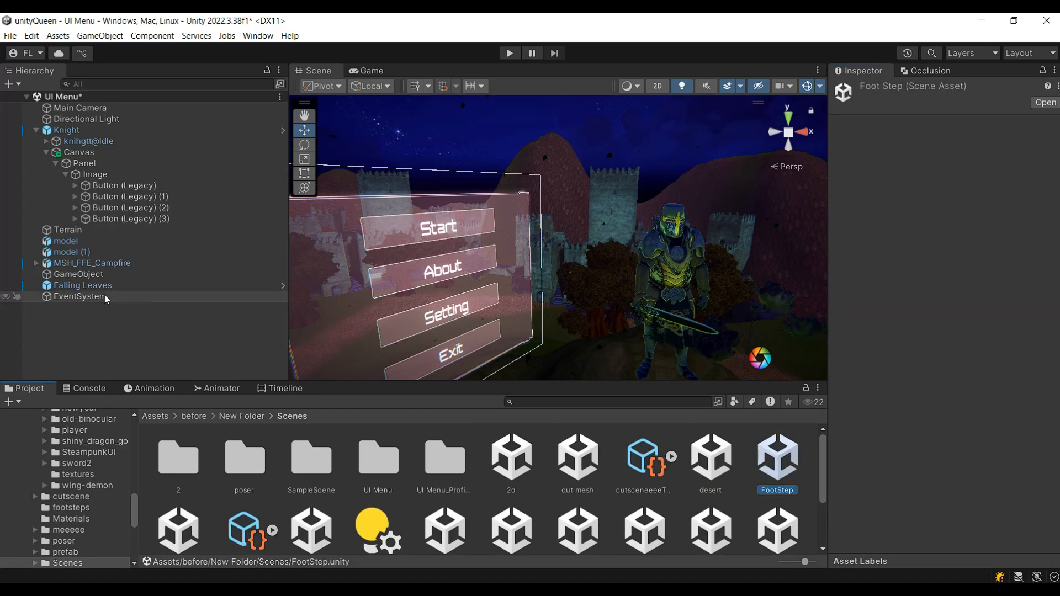
{"action": "left_click", "coordinate": [124, 187]}
{"action": "scroll", "coordinate": [1003, 416], "scroll_direction": "down", "scroll_amount": 5}
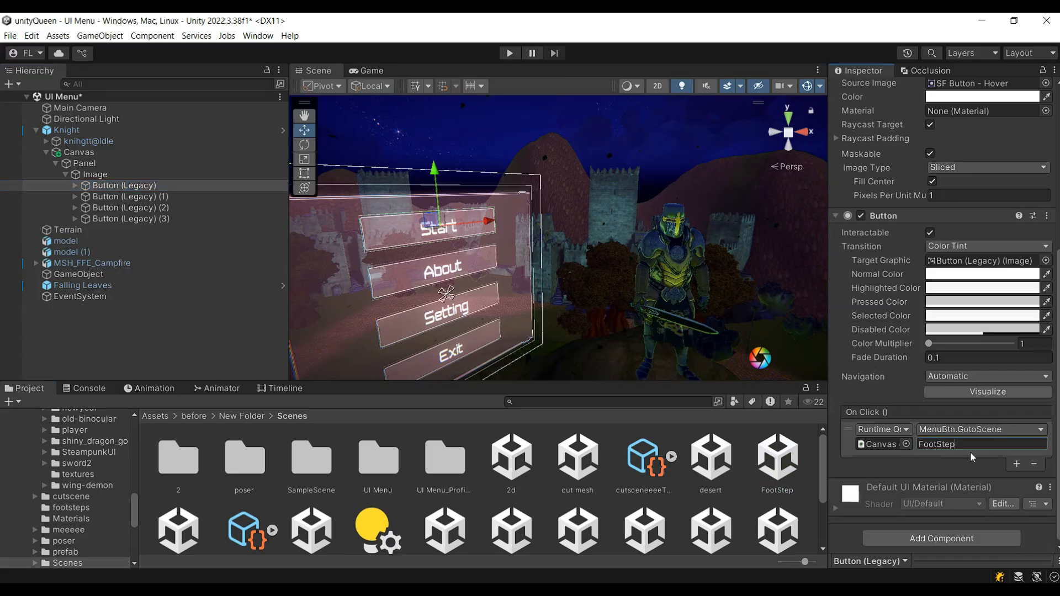
Step: In Visual Studio, add a public void ExitMenu() method below GotoScene in MenuBtn that calls Application.Quit();
{"action": "left_click", "coordinate": [131, 219]}
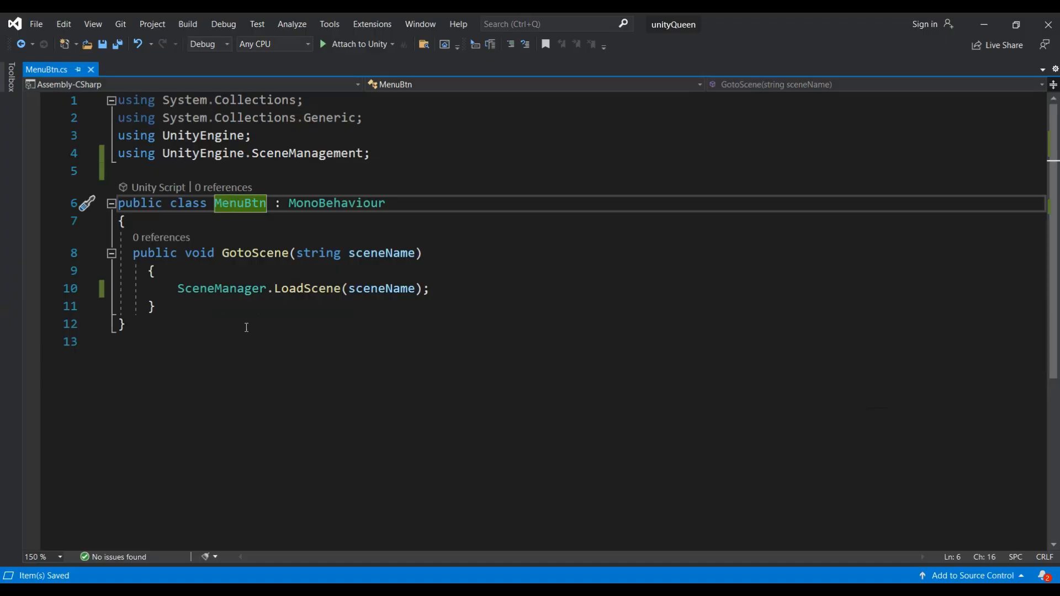
{"action": "left_click", "coordinate": [204, 307]}
{"action": "key", "text": "Return"}
{"action": "key", "text": "Return"}
{"action": "type", "text": "pu"}
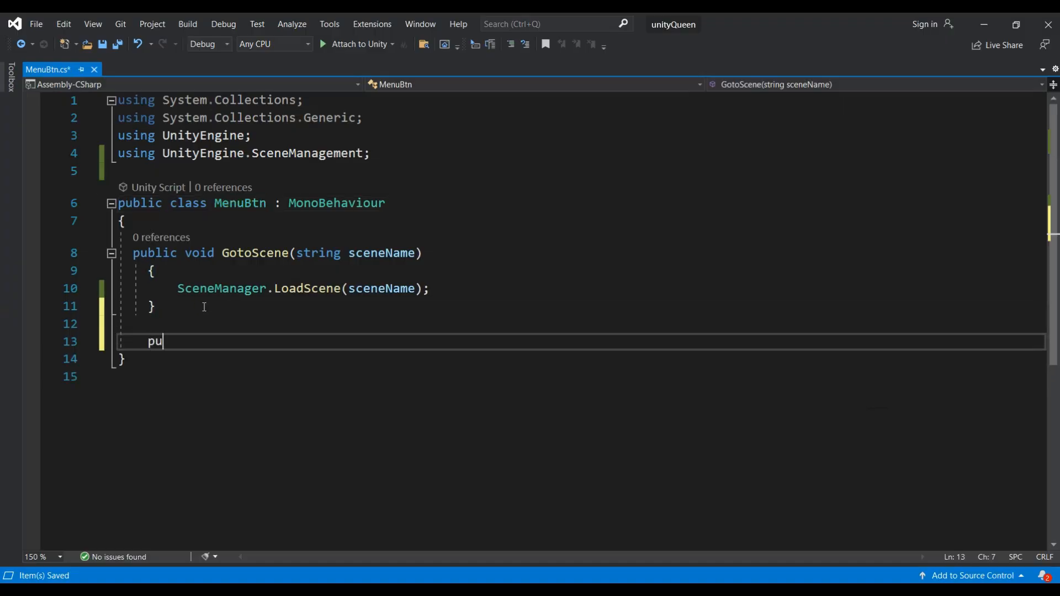
{"action": "type", "text": "blic void ExitMenu()"}
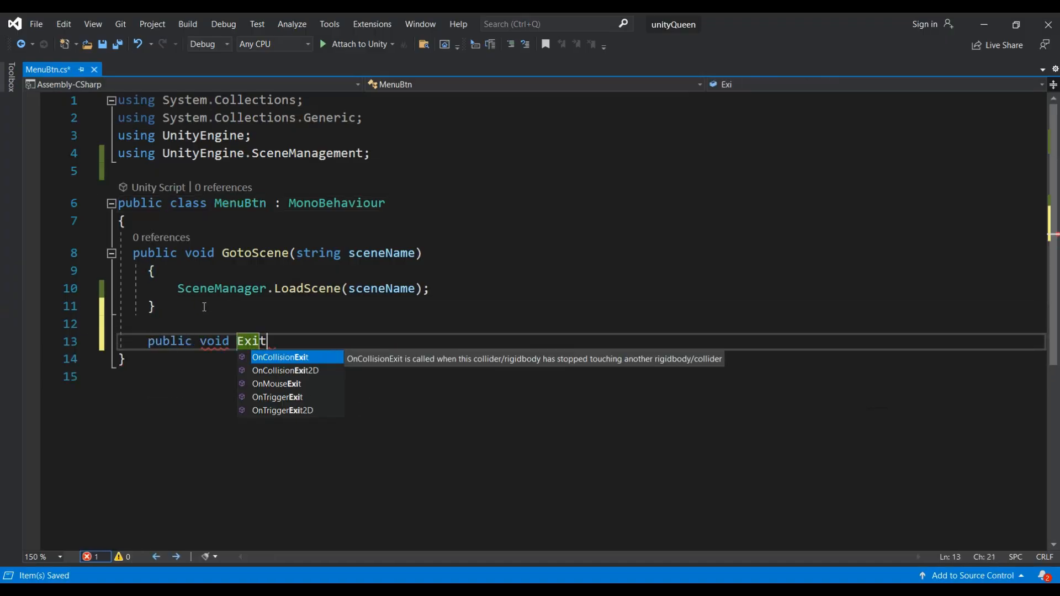
{"action": "key", "text": "Return"}
{"action": "type", "text": "{"}
{"action": "key", "text": "Return"}
{"action": "type", "text": "application.Quit()"}
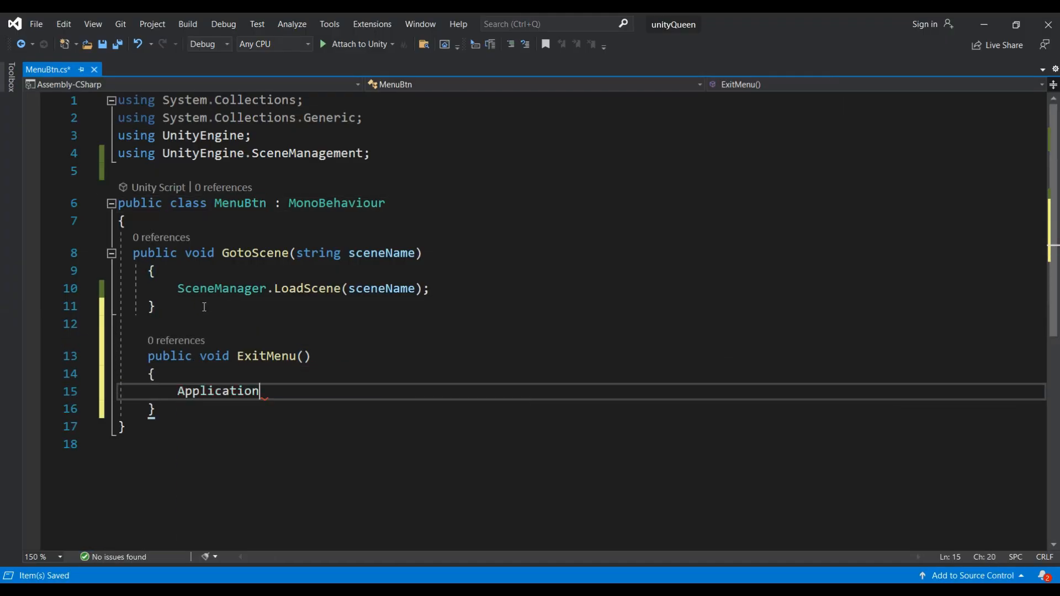
{"action": "type", "text": ";"}
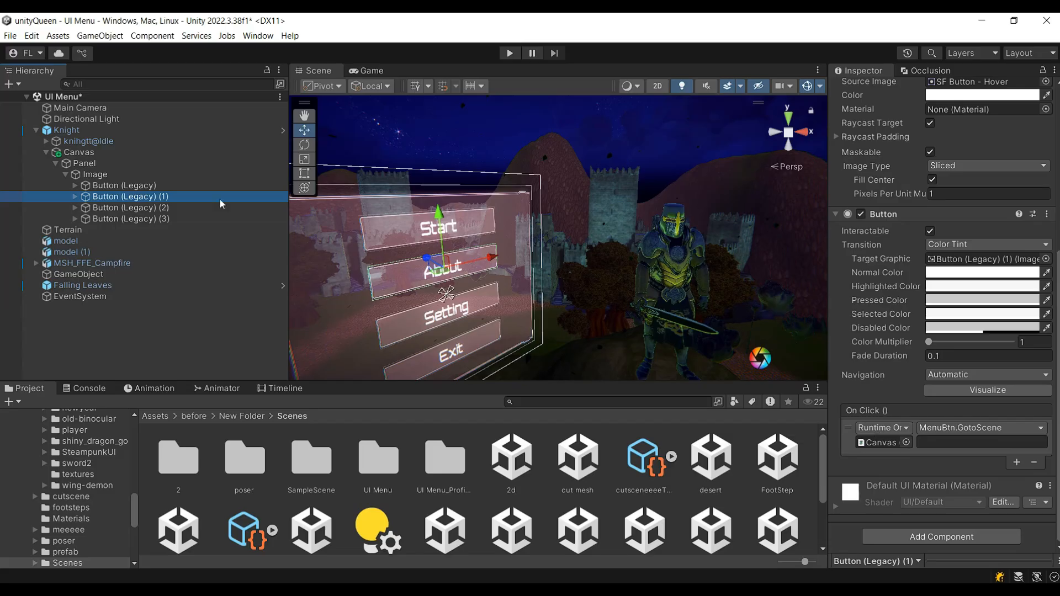
Step: In Unity, replace the Exit button's On Click event with one that calls MenuBtn.ExitMenu
{"action": "left_click", "coordinate": [215, 208]}
{"action": "left_click", "coordinate": [215, 219]}
{"action": "left_click", "coordinate": [1032, 466]}
{"action": "left_click", "coordinate": [1016, 467]}
{"action": "left_click_drag", "start_coordinate": [84, 163], "coordinate": [880, 446]}
{"action": "left_click", "coordinate": [980, 431]}
{"action": "mouse_move", "coordinate": [970, 530]}
{"action": "left_click", "coordinate": [811, 464]}
Step: Open the Build Settings, and test the Start button with the menu scene running in Play mode
{"action": "left_click", "coordinate": [10, 36]}
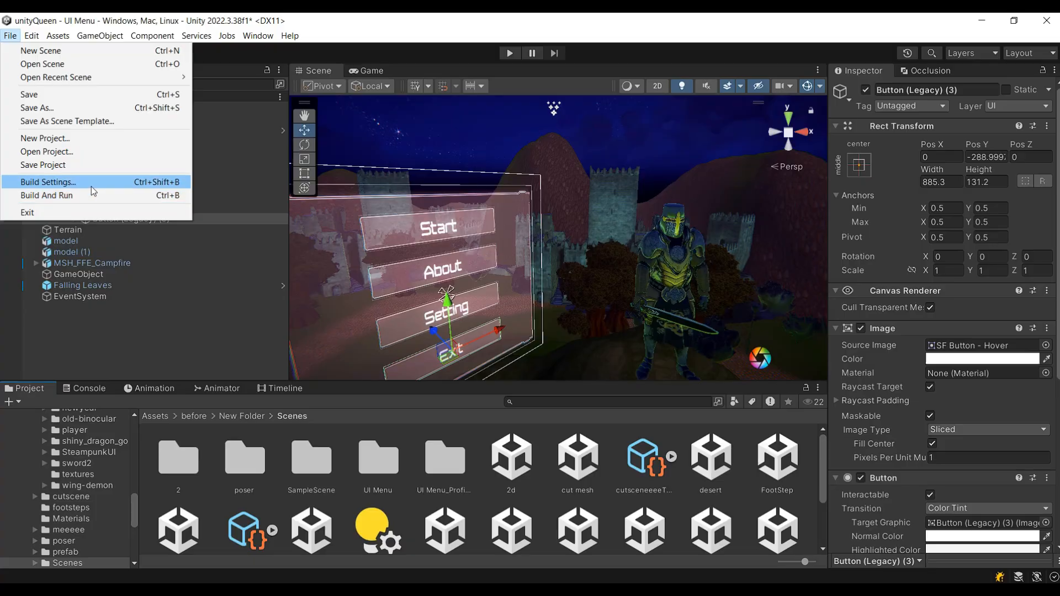
{"action": "left_click", "coordinate": [82, 182]}
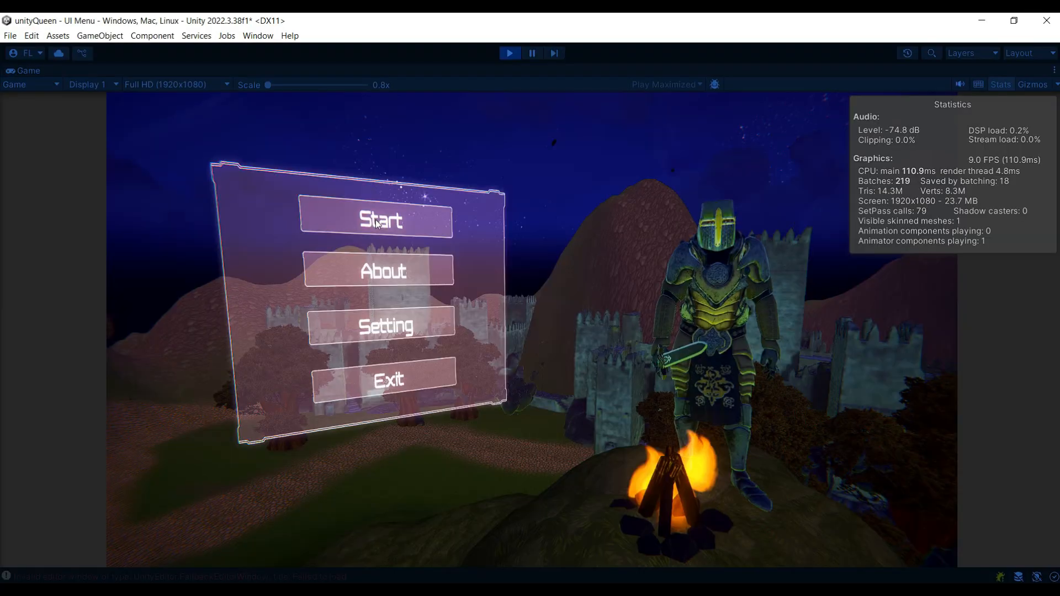
{"action": "left_click", "coordinate": [375, 220]}
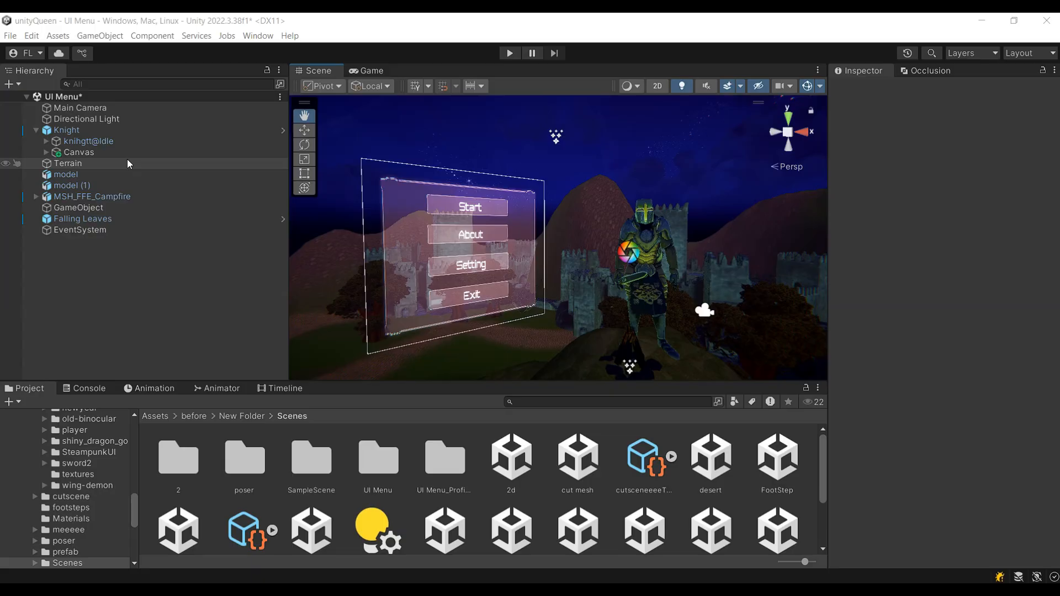
Step: Deactivate the Canvas under the Knight to hide the menu
{"action": "left_click", "coordinate": [119, 153]}
{"action": "left_click", "coordinate": [865, 90]}
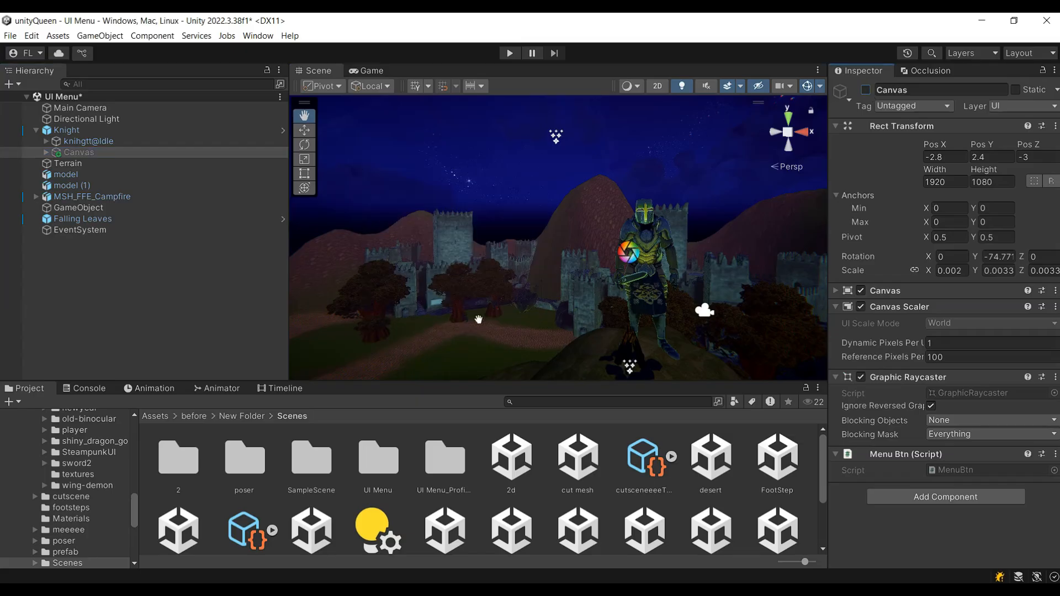
Step: Create a cube and move it to the knight's left side above the castle, at about X 113.35, Y 26.03
{"action": "right_click", "coordinate": [97, 255]}
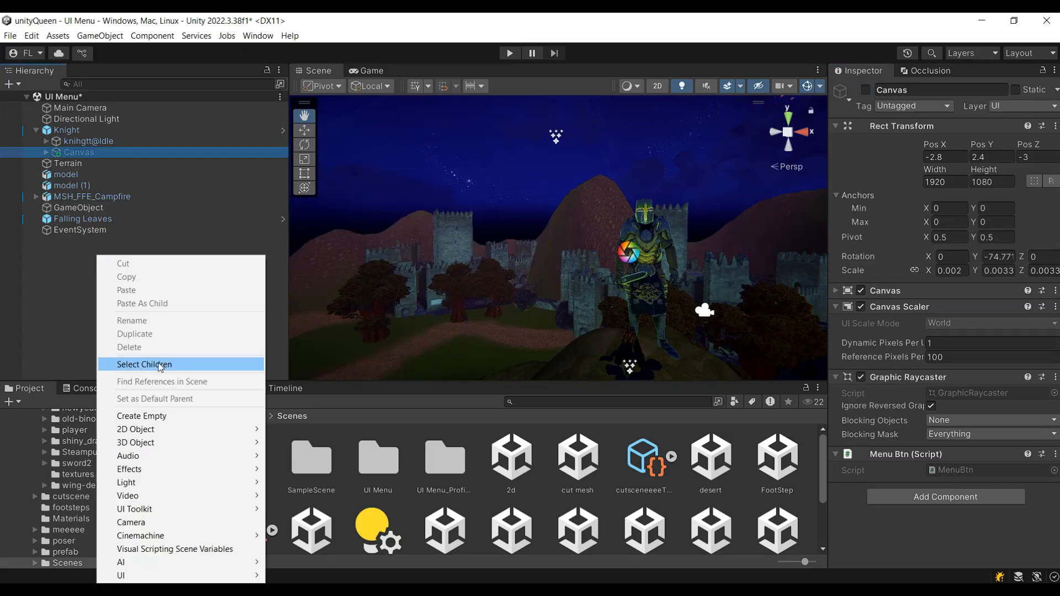
{"action": "mouse_move", "coordinate": [238, 442]}
{"action": "left_click", "coordinate": [333, 271]}
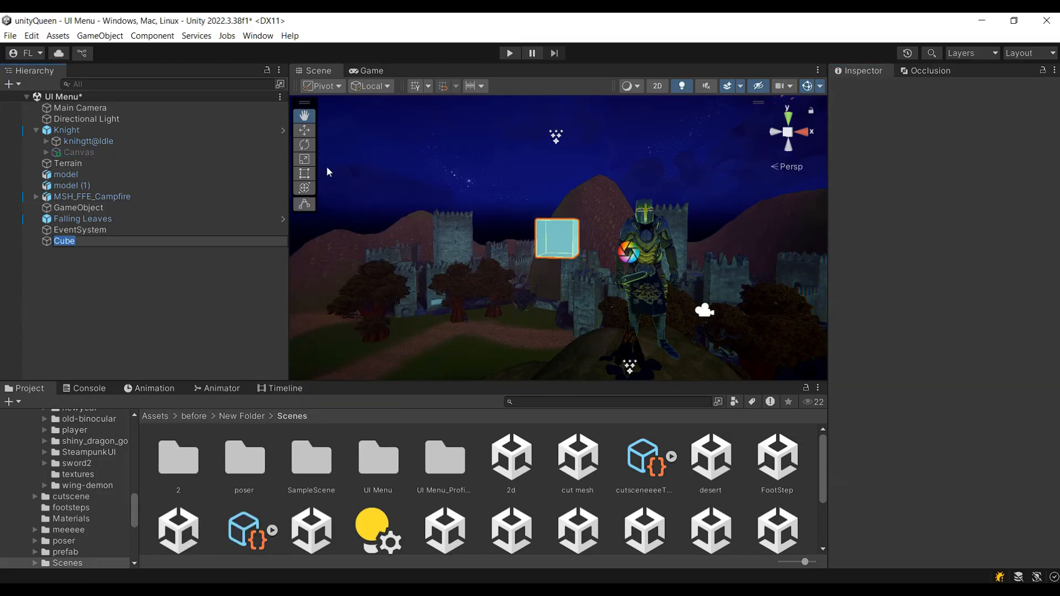
{"action": "left_click_drag", "start_coordinate": [503, 230], "coordinate": [446, 229]}
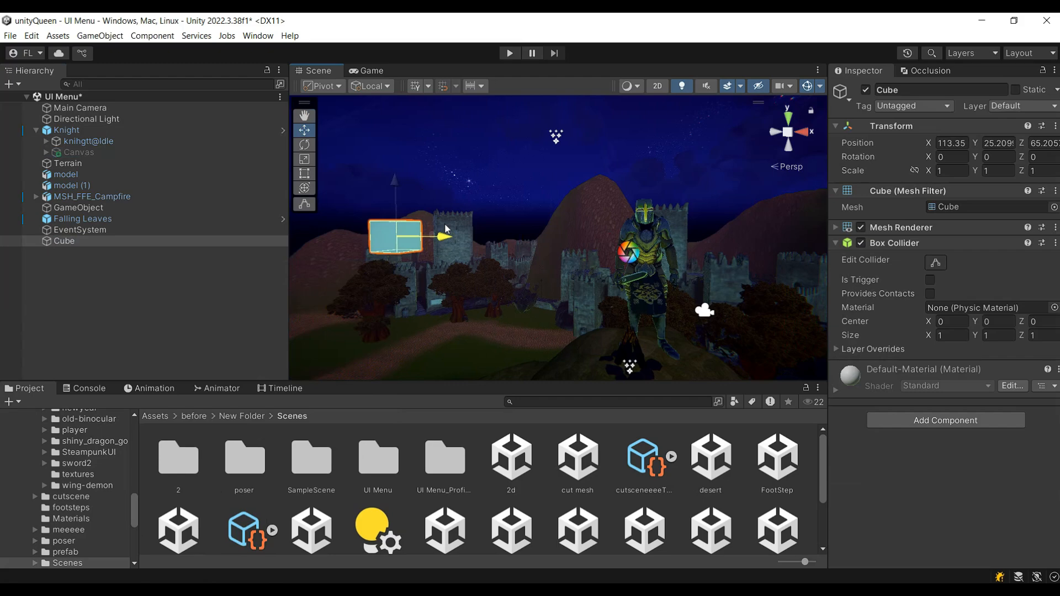
{"action": "left_click_drag", "start_coordinate": [395, 155], "coordinate": [396, 154]}
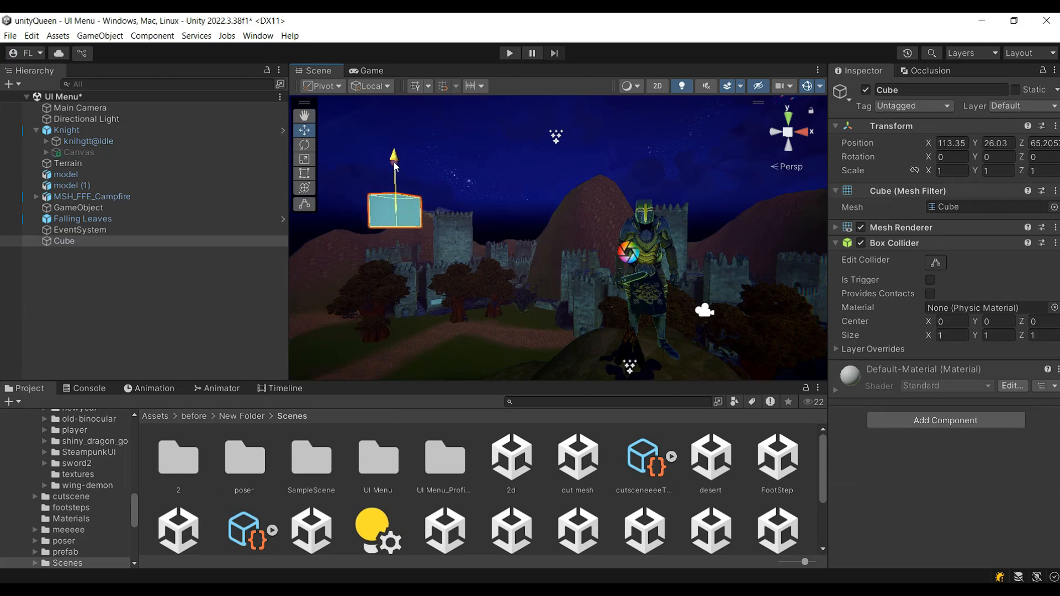
{"action": "left_click", "coordinate": [77, 241]}
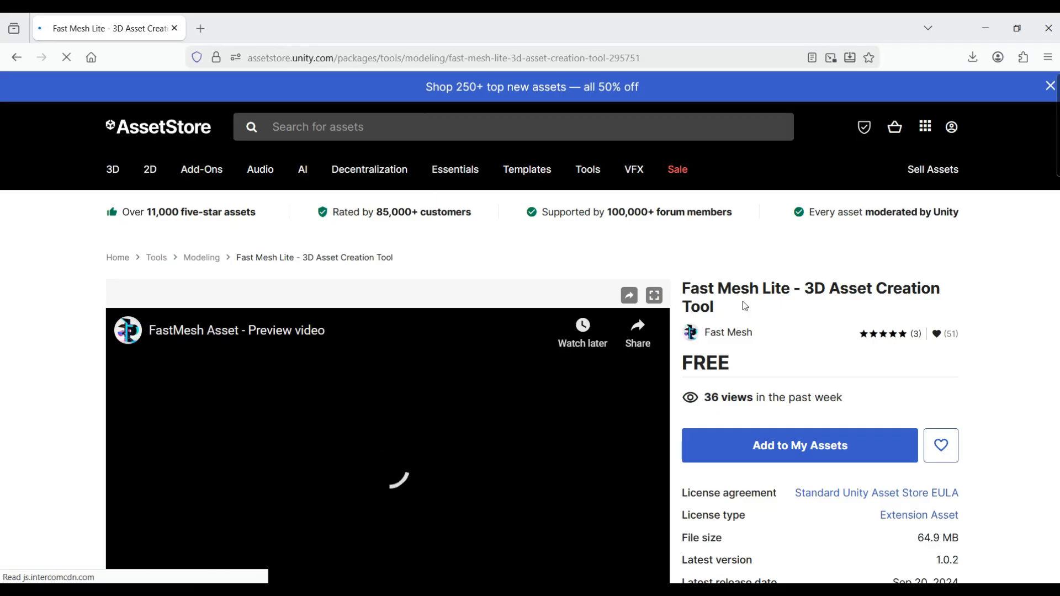
Step: Switch to the browser, review the Fast Mesh Lite - 3D Asset Creation Tool page on the Unity Asset Store and add it to My Assets
{"action": "left_click_drag", "start_coordinate": [683, 288], "coordinate": [806, 288]}
{"action": "scroll", "coordinate": [800, 334], "scroll_direction": "down", "scroll_amount": 4}
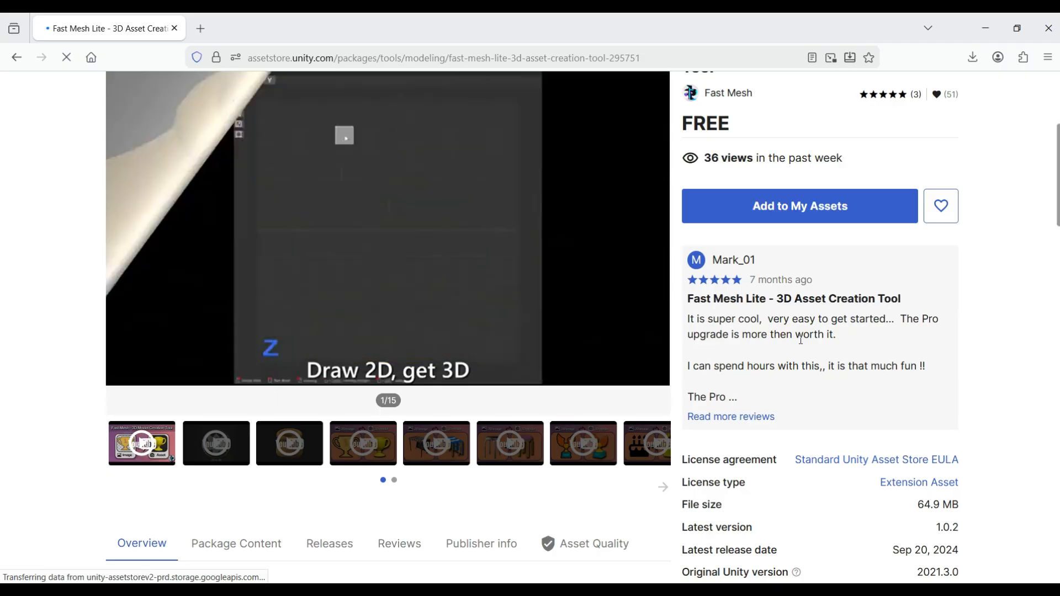
{"action": "left_click", "coordinate": [783, 210]}
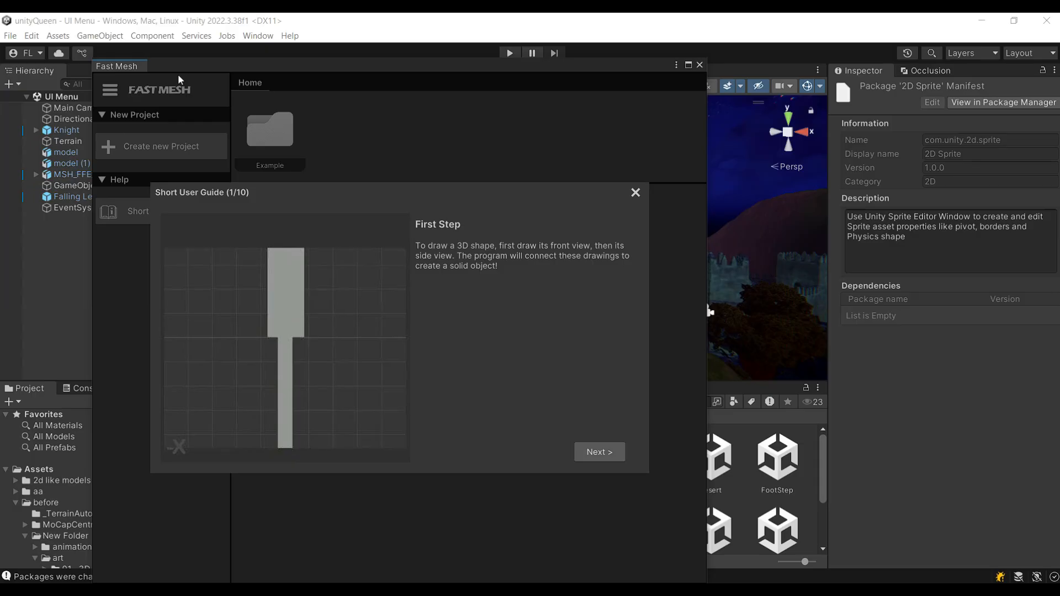
Step: Back in Unity, open the Fast Mesh editor
{"action": "left_click", "coordinate": [258, 35]}
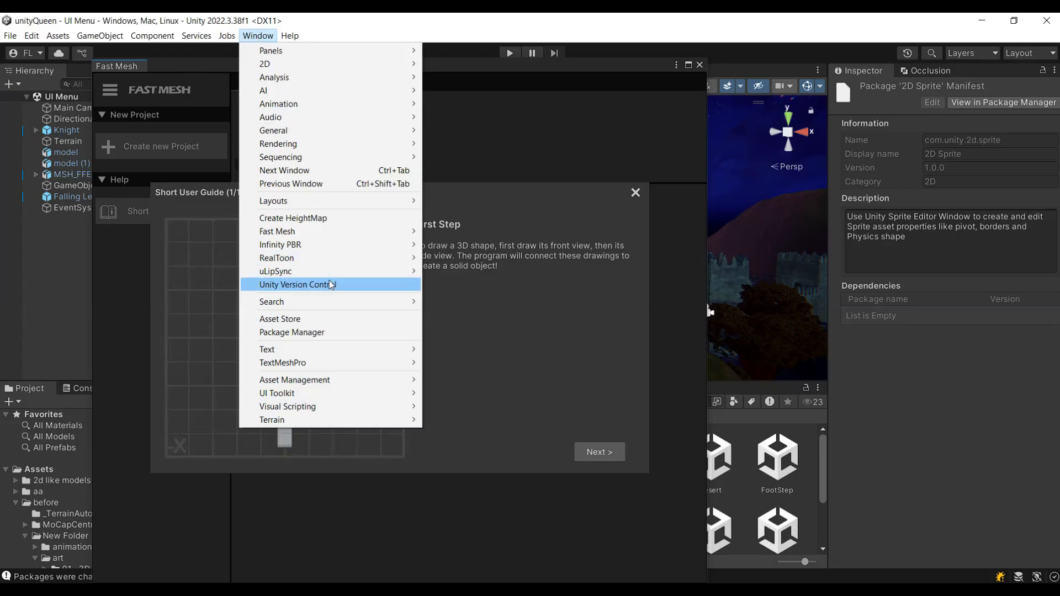
{"action": "mouse_move", "coordinate": [348, 234]}
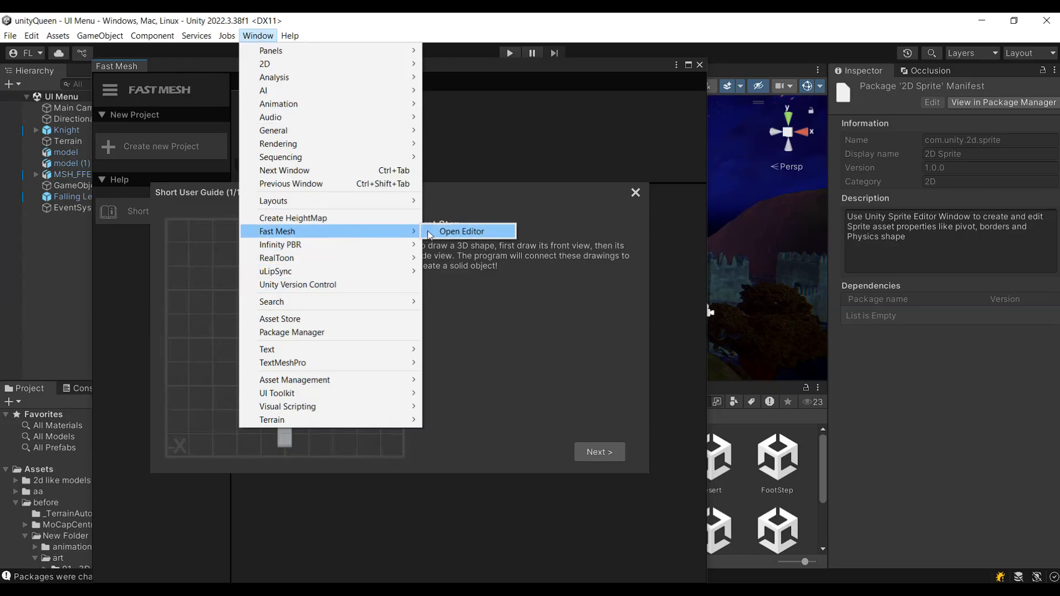
{"action": "left_click", "coordinate": [454, 232]}
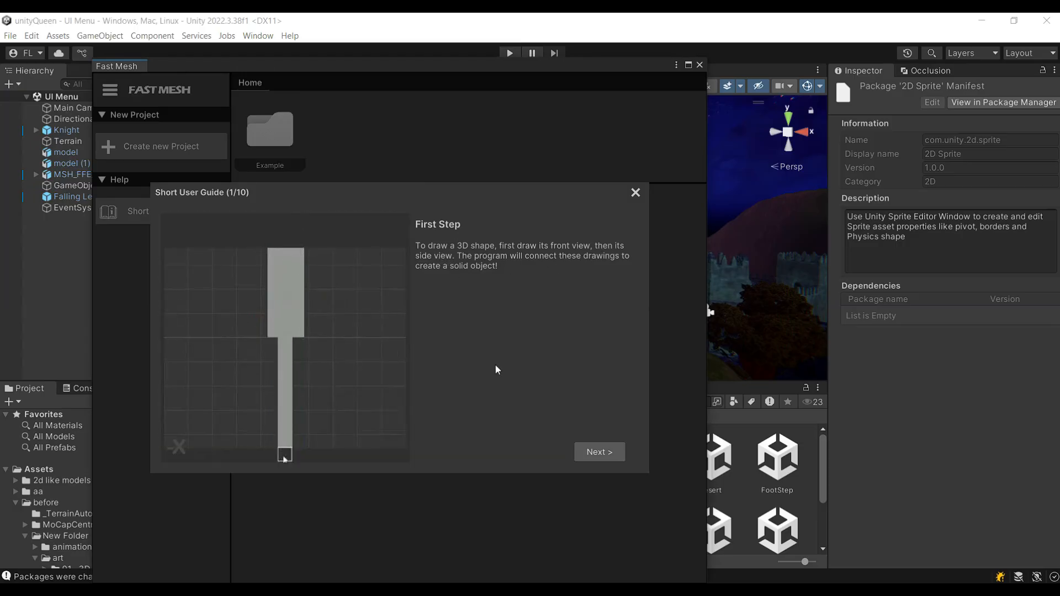
Step: Page through the Short User Guide and create a new Fast Mesh project
{"action": "left_click", "coordinate": [599, 452]}
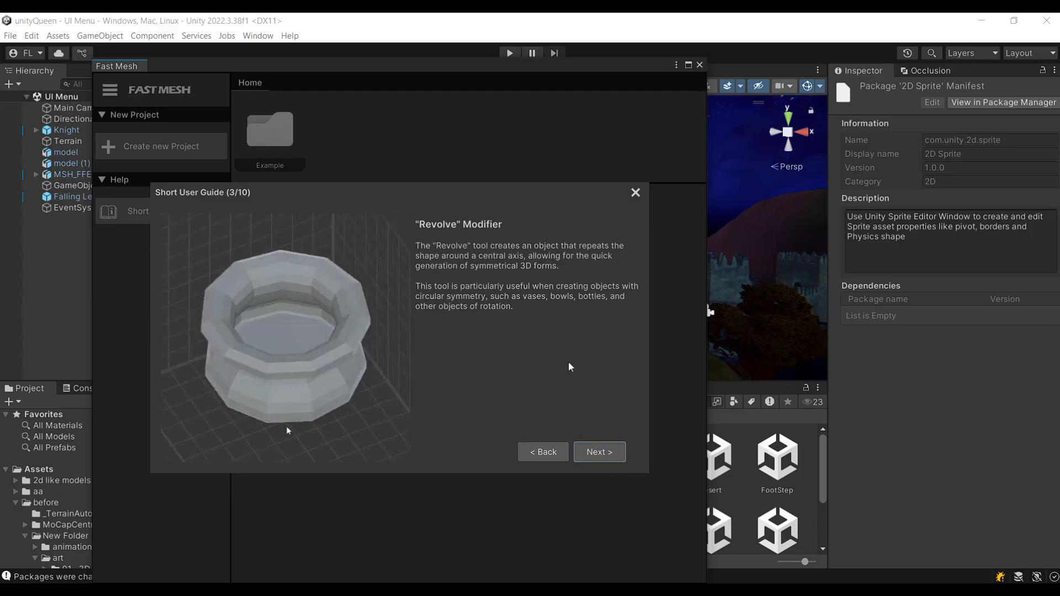
{"action": "left_click", "coordinate": [609, 452]}
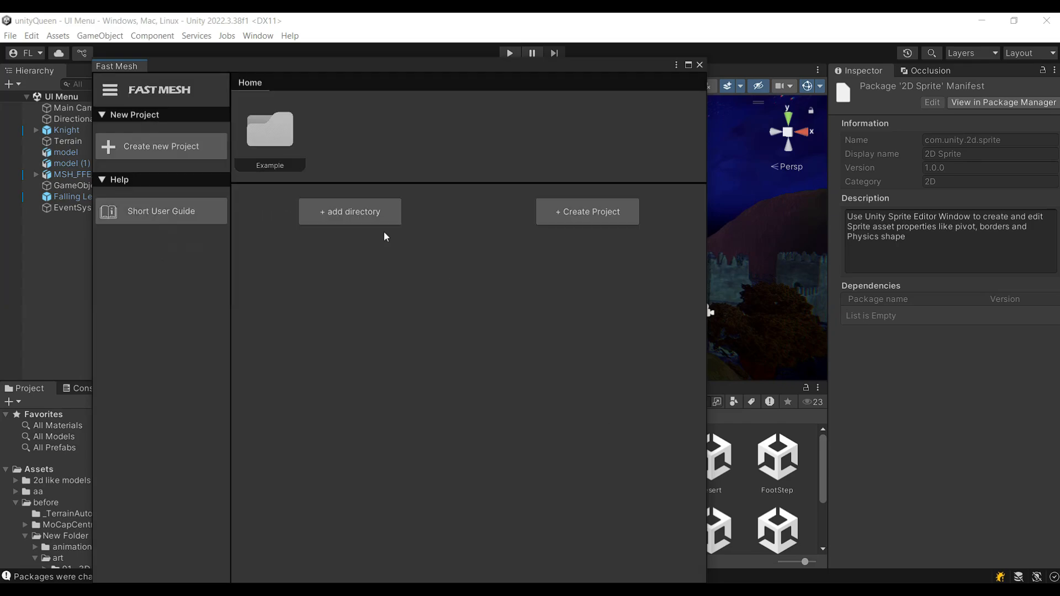
{"action": "left_click", "coordinate": [544, 224]}
Step: Draw a winding brush stroke on the front-view canvas and generate it as the 3D model Project1
{"action": "left_click_drag", "start_coordinate": [298, 208], "coordinate": [371, 428]}
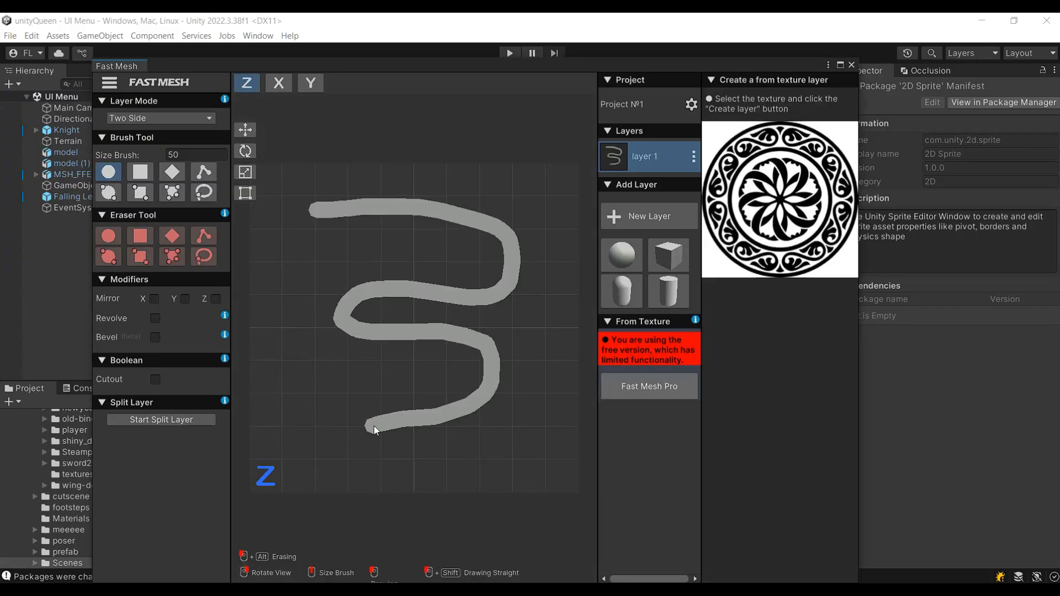
{"action": "left_click", "coordinate": [793, 310]}
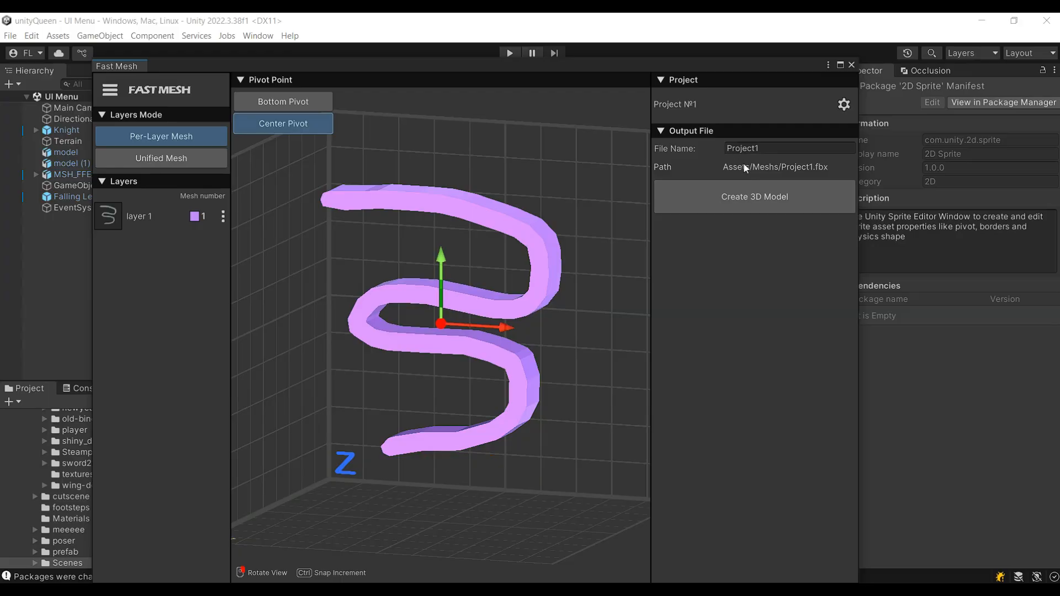
{"action": "left_click", "coordinate": [778, 195]}
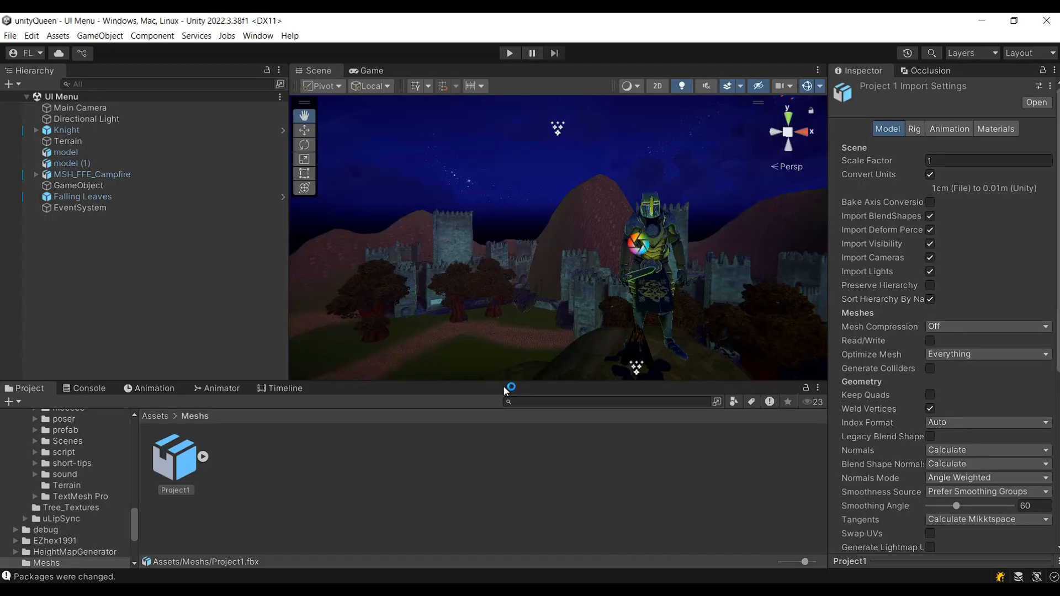
Step: Place the Project1 model in the scene, try moving it upward, and delete it again
{"action": "left_click_drag", "start_coordinate": [174, 459], "coordinate": [449, 343]}
{"action": "double_click", "coordinate": [81, 222]}
{"action": "left_click", "coordinate": [304, 130]}
{"action": "left_click_drag", "start_coordinate": [558, 181], "coordinate": [564, 91]}
{"action": "left_click_drag", "start_coordinate": [528, 205], "coordinate": [497, 248], "text": "alt"}
{"action": "key", "text": "Delete"}
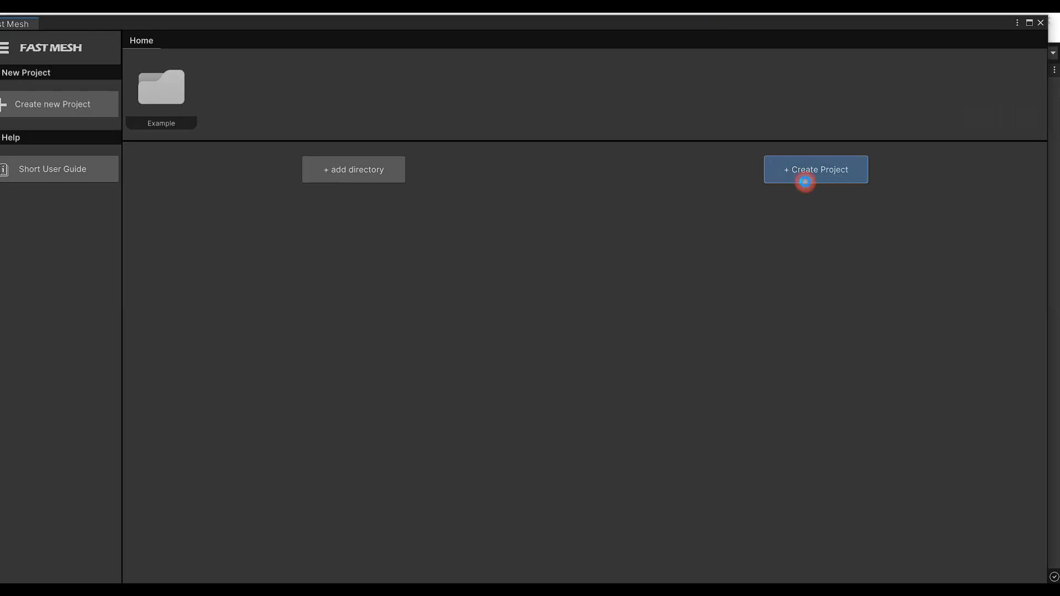
Step: In a new Fast Mesh project, add a cube and scale it into a wide rectangular block
{"action": "left_click", "coordinate": [806, 176]}
{"action": "left_click", "coordinate": [646, 315]}
{"action": "left_click", "coordinate": [767, 213]}
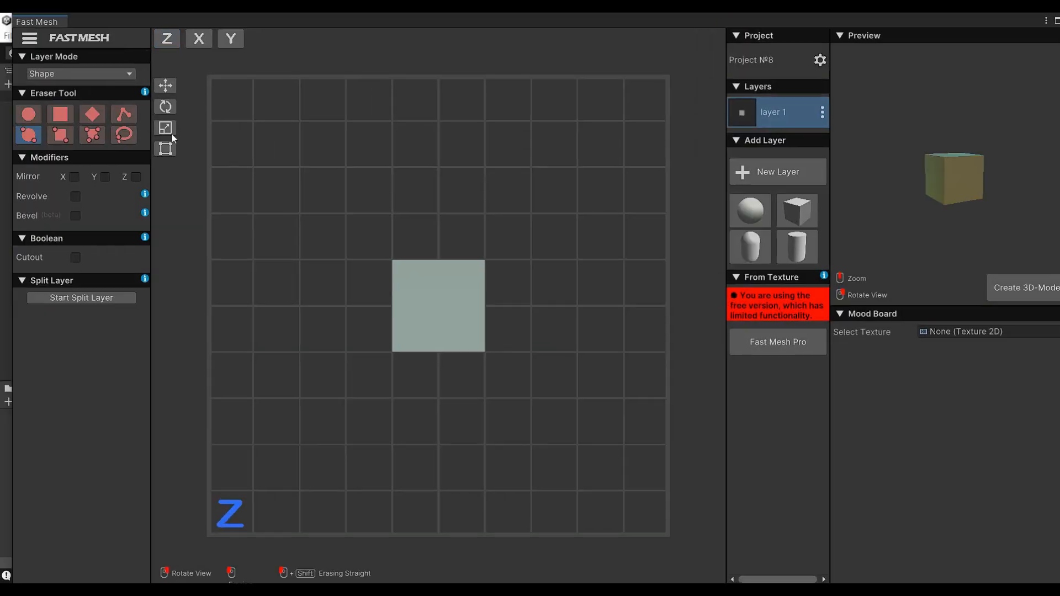
{"action": "left_click", "coordinate": [136, 129]}
{"action": "left_click_drag", "start_coordinate": [494, 307], "coordinate": [607, 316]}
{"action": "left_click_drag", "start_coordinate": [437, 225], "coordinate": [435, 207]}
{"action": "left_click", "coordinate": [103, 212]}
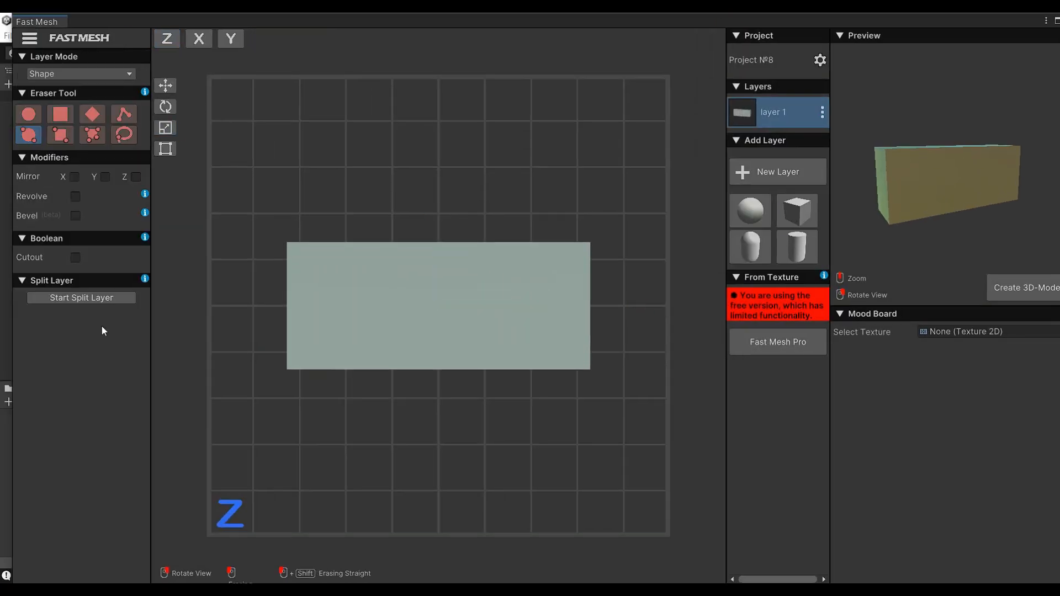
Step: Bevel the rectangular block's edges with a bevel size of 50
{"action": "left_click", "coordinate": [76, 216]}
{"action": "left_click", "coordinate": [300, 254]}
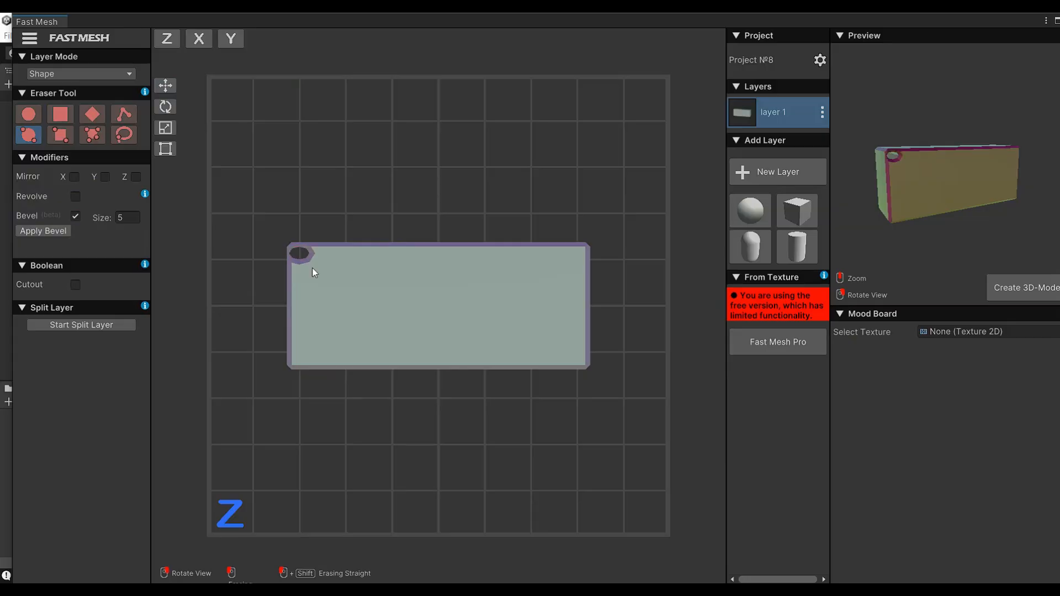
{"action": "left_click_drag", "start_coordinate": [113, 220], "coordinate": [144, 217]}
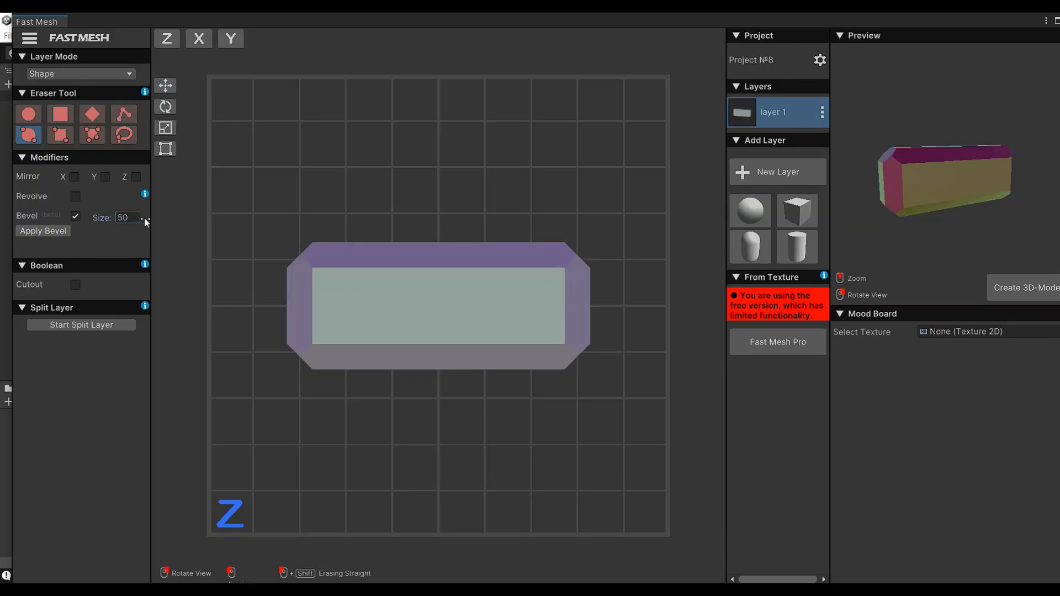
Step: Draw the word Start on a new layer and shift the lettering in depth towards the block's front face
{"action": "left_click", "coordinate": [780, 171]}
{"action": "left_click", "coordinate": [92, 127]}
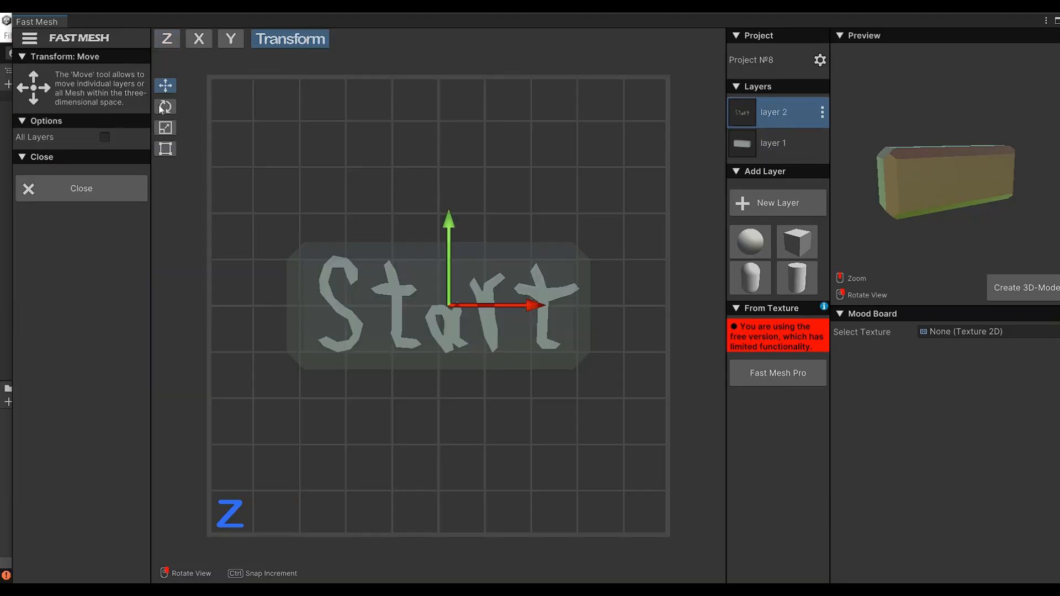
{"action": "left_click", "coordinate": [202, 39]}
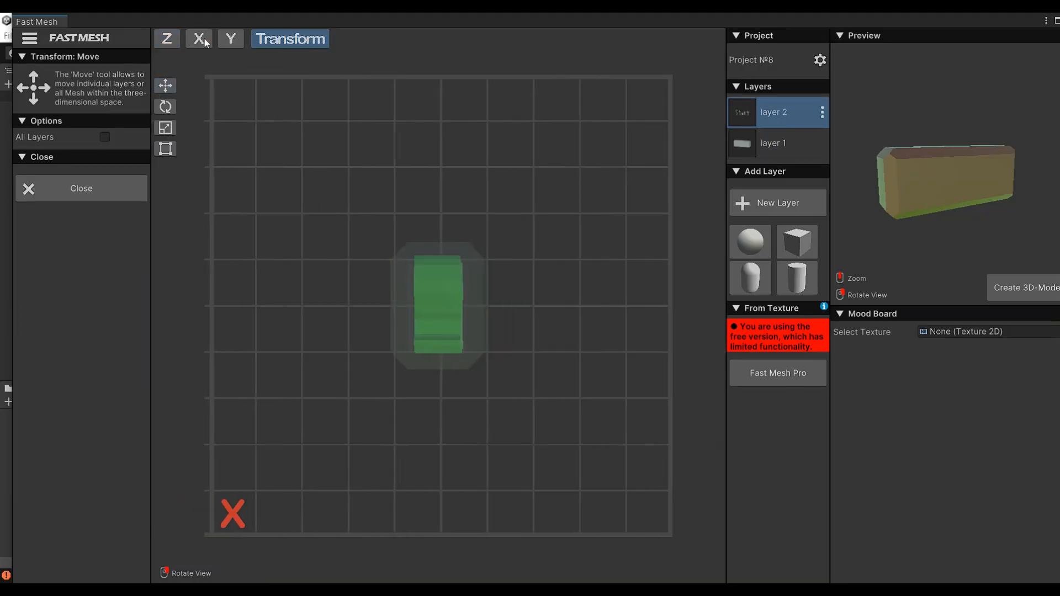
{"action": "mouse_move", "coordinate": [345, 306]}
{"action": "left_mouse_down"}
{"action": "mouse_move", "coordinate": [435, 319]}
{"action": "mouse_move", "coordinate": [398, 311]}
{"action": "left_mouse_up"}
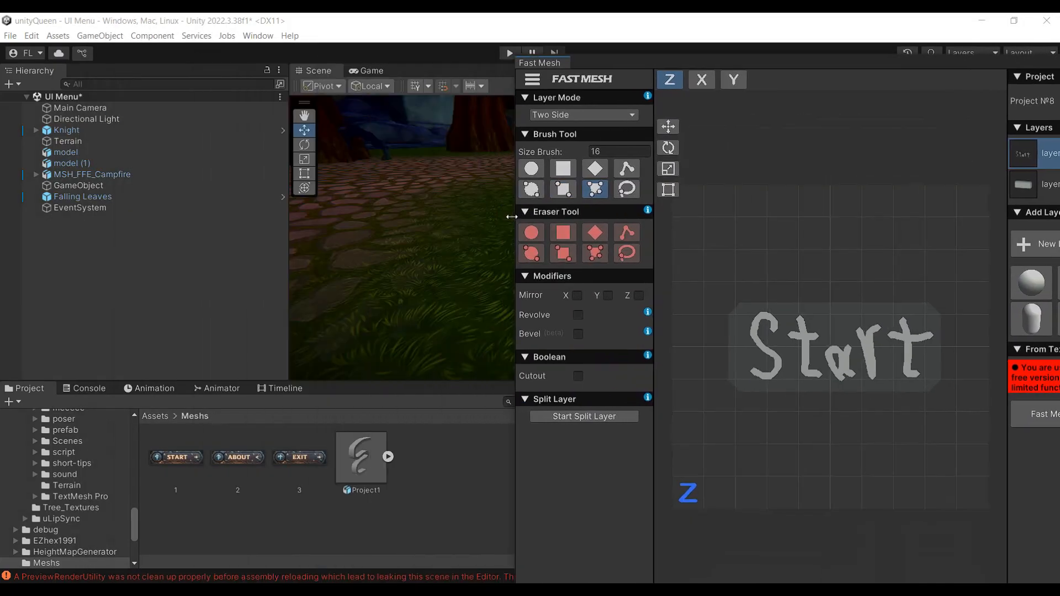
Step: Bring the Fast Mesh window fully into view and try showing the mood board's START image on the canvas
{"action": "left_click_drag", "start_coordinate": [777, 61], "coordinate": [505, 42]}
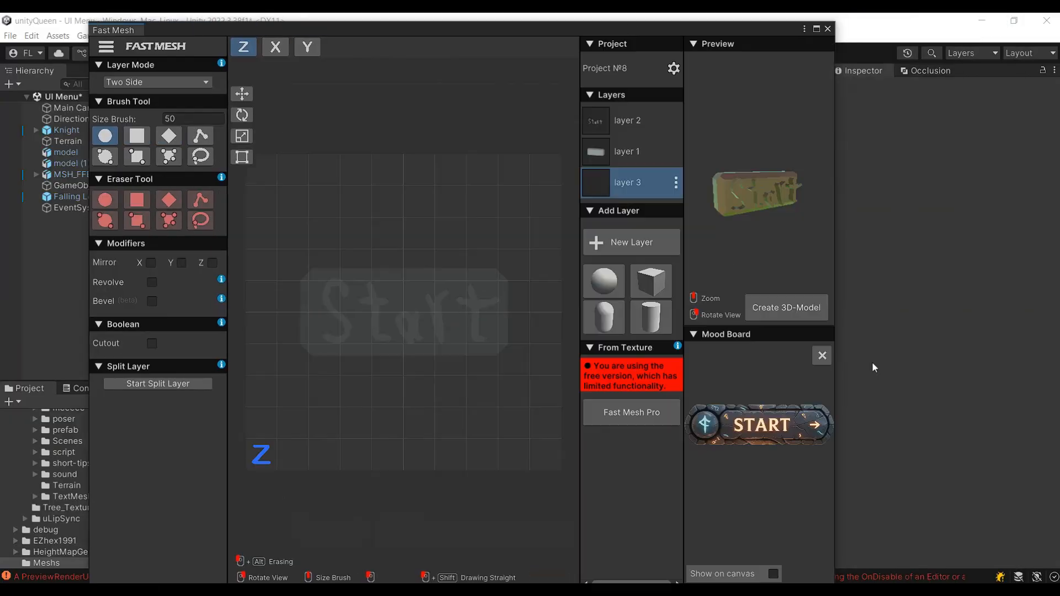
{"action": "left_click", "coordinate": [727, 577]}
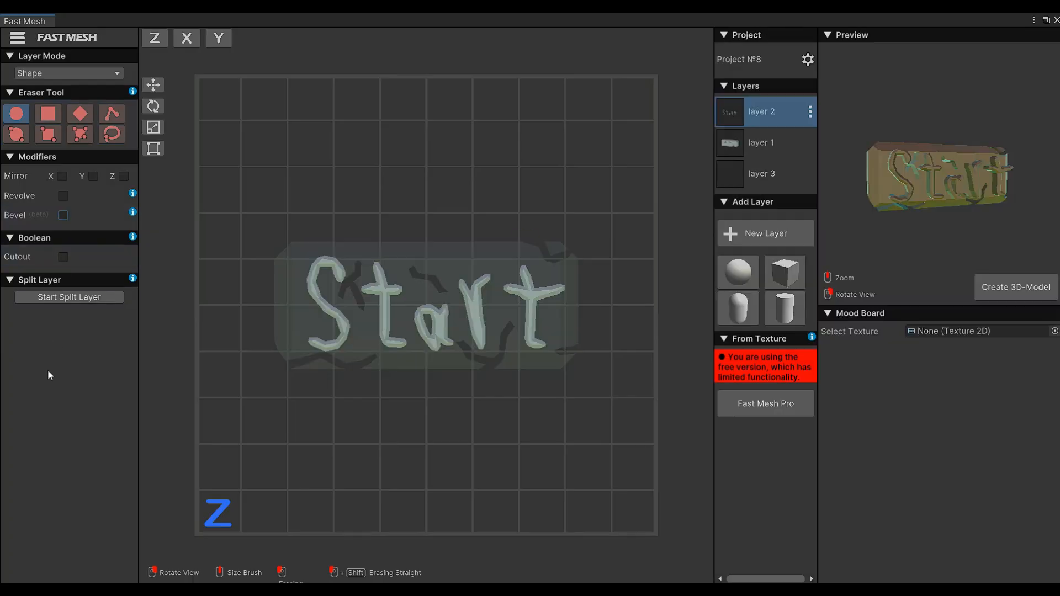
Step: Generate the Start block as the per-layer 3D model Project8 with a center pivot
{"action": "left_click", "coordinate": [1015, 287]}
{"action": "left_click", "coordinate": [213, 78]}
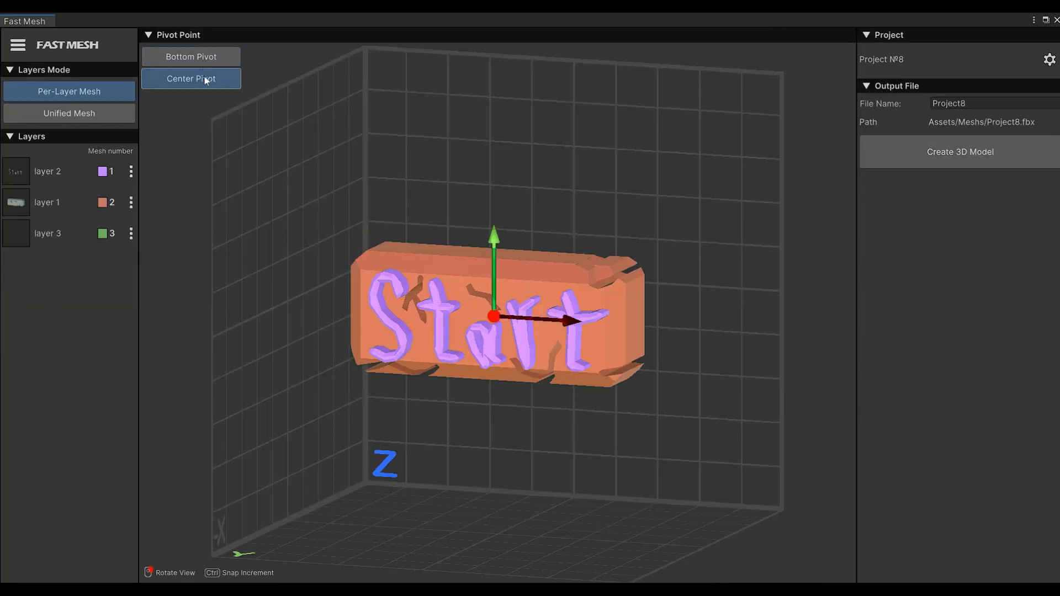
{"action": "left_click", "coordinate": [964, 161]}
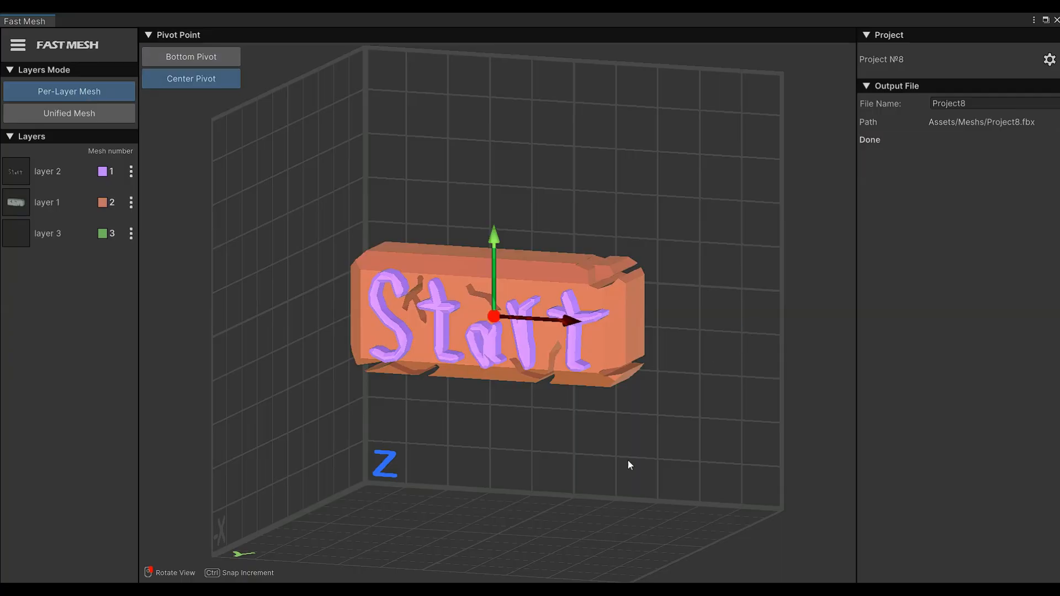
Step: Close the Fast Mesh editor and place the Project8 model in the scene
{"action": "left_click", "coordinate": [1056, 20]}
{"action": "left_click", "coordinate": [432, 517]}
{"action": "left_click_drag", "start_coordinate": [425, 457], "coordinate": [491, 223]}
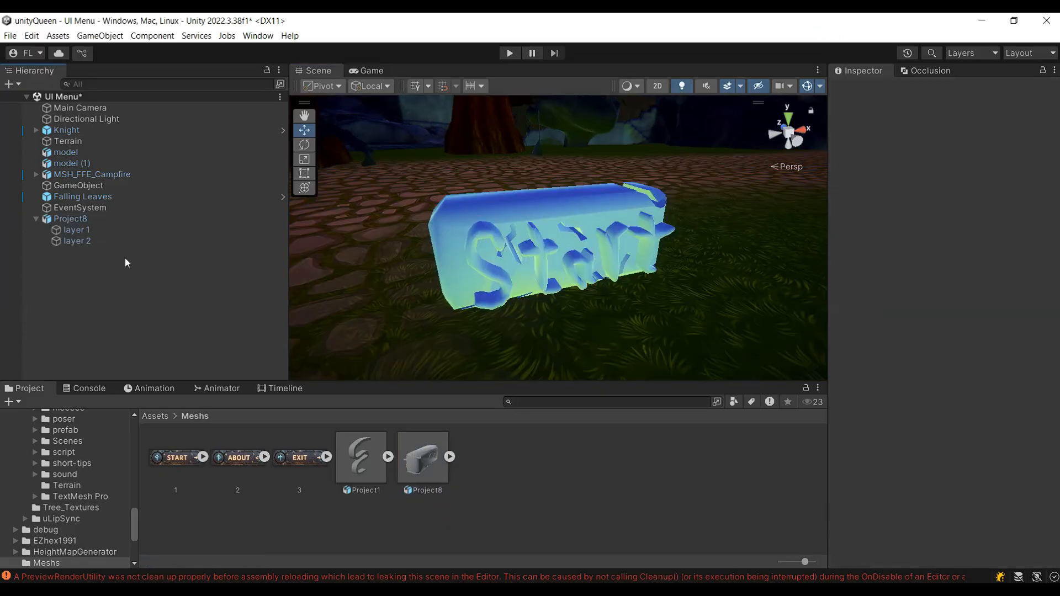
Step: Apply the black-and-white metal_lead texture from the lotus-elise textures folder to the Start block
{"action": "left_click", "coordinate": [118, 241]}
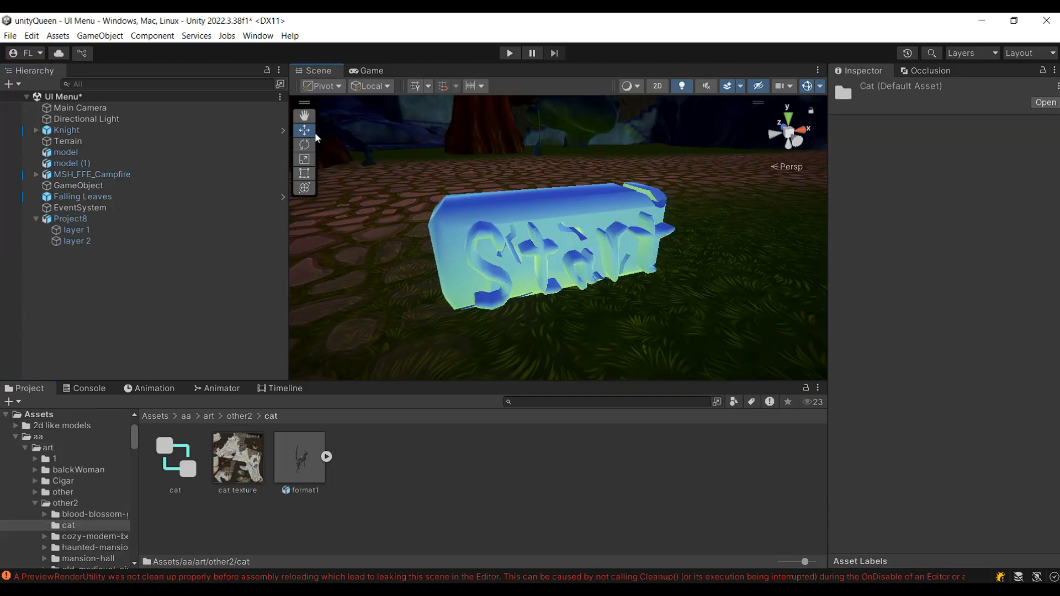
{"action": "left_click", "coordinate": [479, 280]}
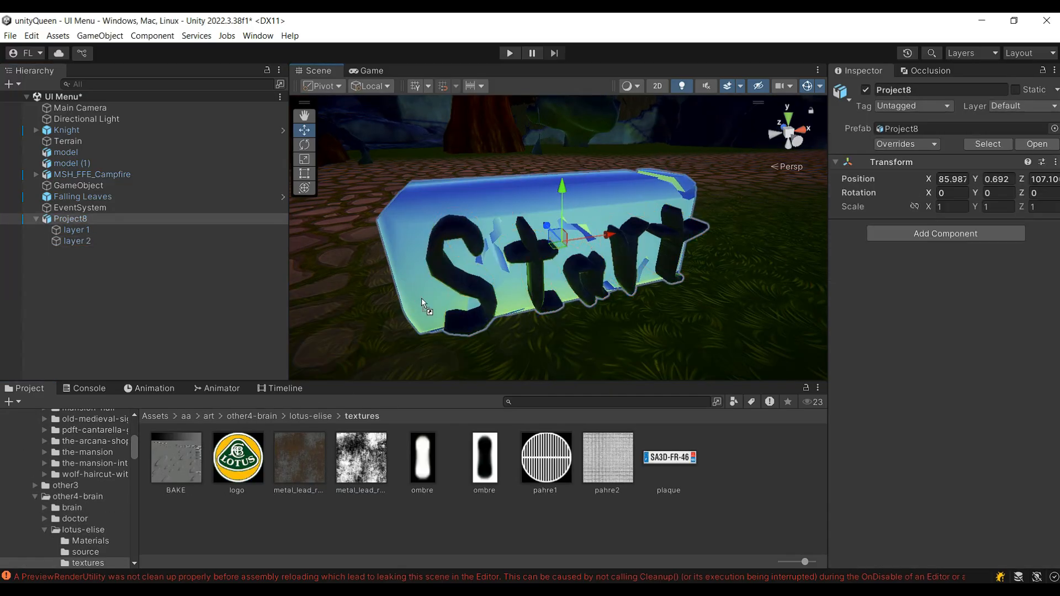
{"action": "left_click_drag", "start_coordinate": [422, 303], "coordinate": [423, 302]}
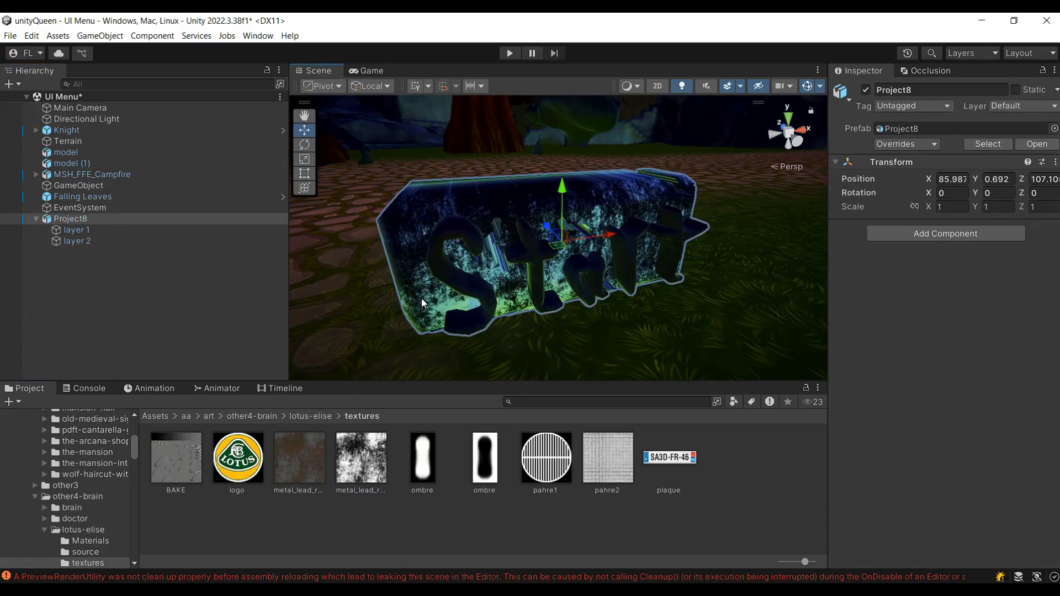
{"action": "left_click", "coordinate": [364, 506]}
Step: Give the Start lettering's material a red emission colour
{"action": "left_click", "coordinate": [489, 295]}
{"action": "left_click", "coordinate": [978, 314]}
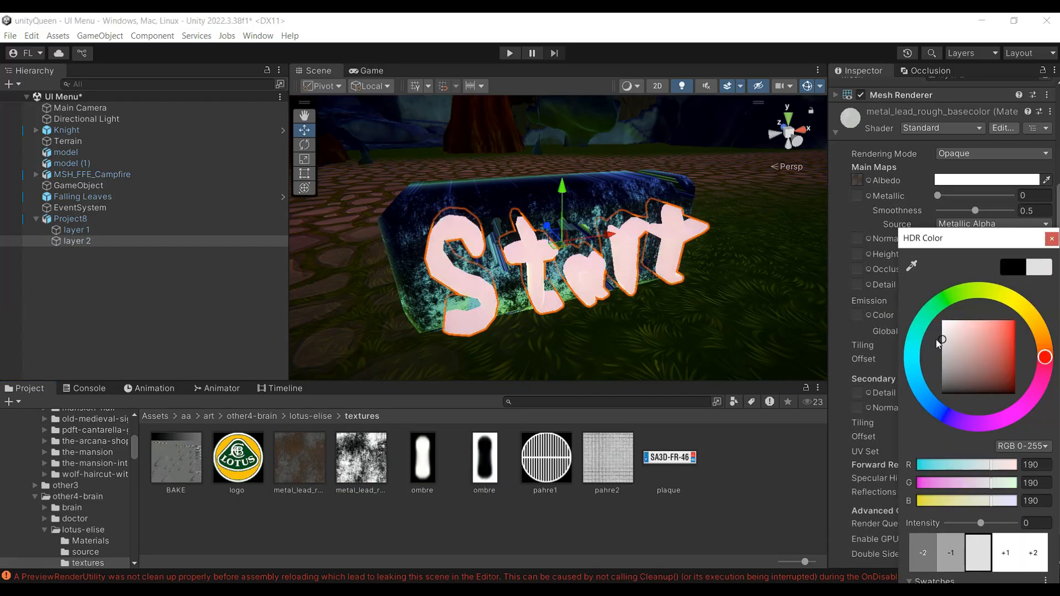
{"action": "left_click_drag", "start_coordinate": [936, 339], "coordinate": [982, 350]}
{"action": "left_click", "coordinate": [224, 303]}
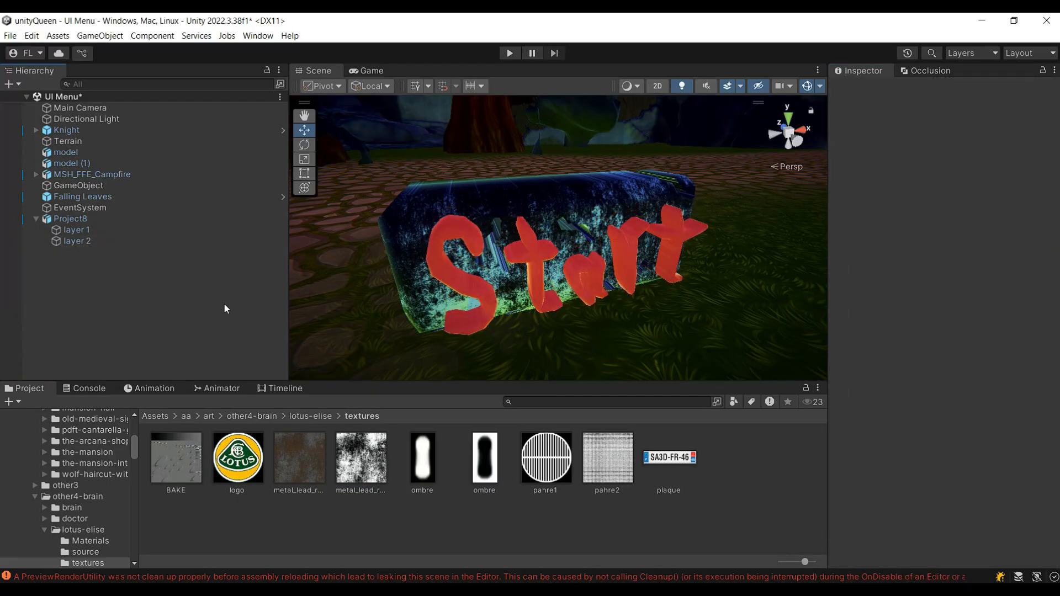
Step: Try the brown and the black-and-white metal_lead textures on the Start block's body
{"action": "left_click", "coordinate": [407, 265]}
{"action": "left_click_drag", "start_coordinate": [299, 458], "coordinate": [406, 300]}
{"action": "left_click_drag", "start_coordinate": [361, 458], "coordinate": [396, 316]}
Step: Reopen the block project in Fast Mesh and draw the word About on a new layer with the diamond brush
{"action": "left_click", "coordinate": [257, 35]}
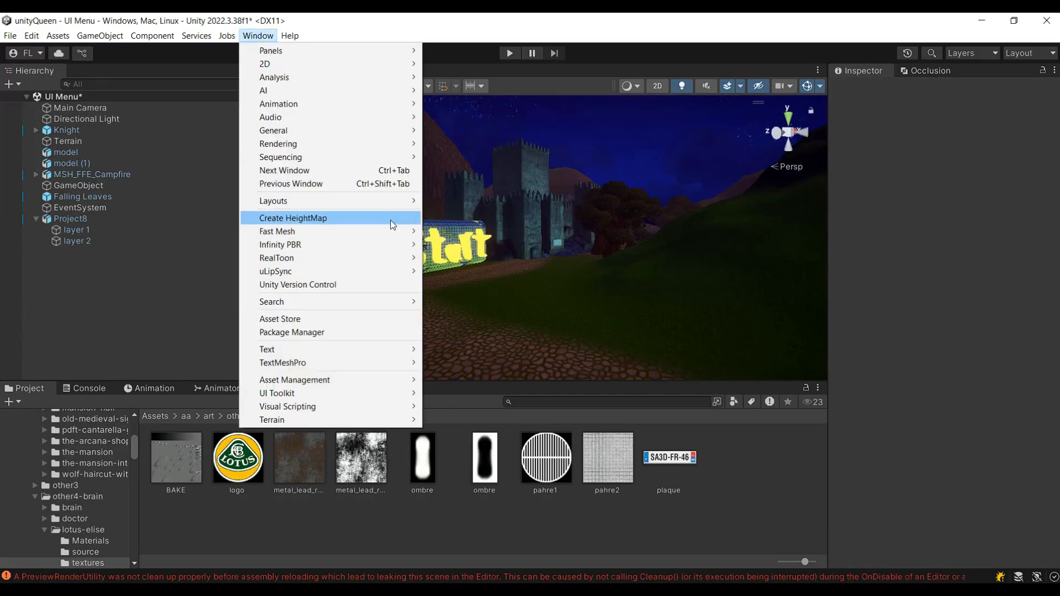
{"action": "left_click", "coordinate": [390, 220]}
{"action": "left_click", "coordinate": [651, 242]}
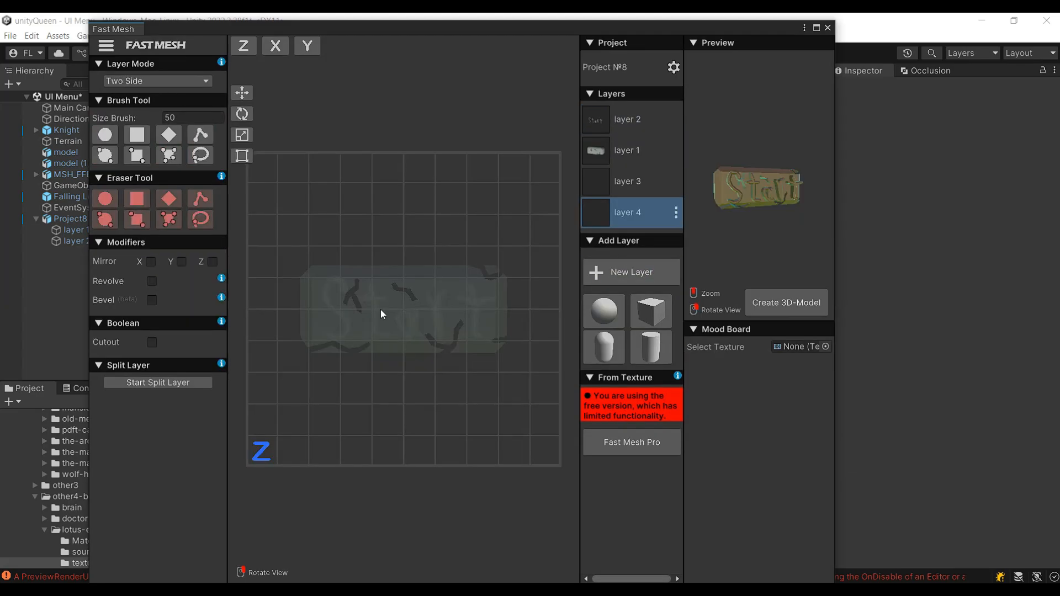
{"action": "left_click", "coordinate": [167, 136]}
{"action": "left_click_drag", "start_coordinate": [372, 283], "coordinate": [383, 317]}
{"action": "left_click_drag", "start_coordinate": [419, 313], "coordinate": [456, 315]}
Step: In the X view, move the About lettering in depth so it protrudes from the block's front face
{"action": "left_click", "coordinate": [243, 135]}
{"action": "left_click", "coordinate": [182, 167]}
{"action": "left_click", "coordinate": [242, 94]}
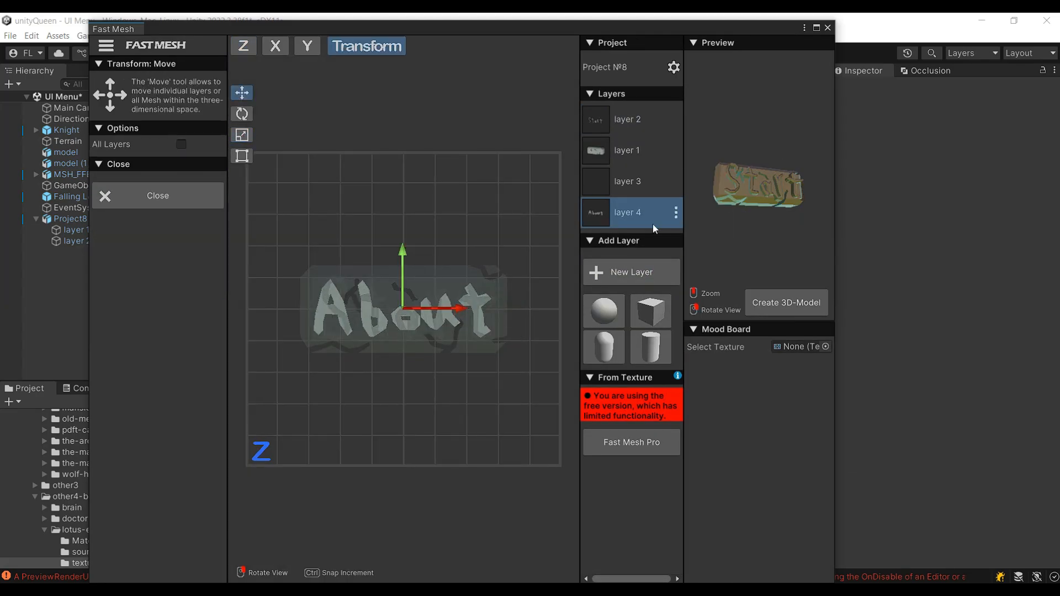
{"action": "left_click", "coordinate": [276, 46]}
{"action": "left_click_drag", "start_coordinate": [365, 309], "coordinate": [404, 310]}
Step: Delete layer 2, which holds the Start lettering
{"action": "left_click", "coordinate": [670, 123]}
{"action": "left_click", "coordinate": [675, 121]}
{"action": "left_click", "coordinate": [736, 192]}
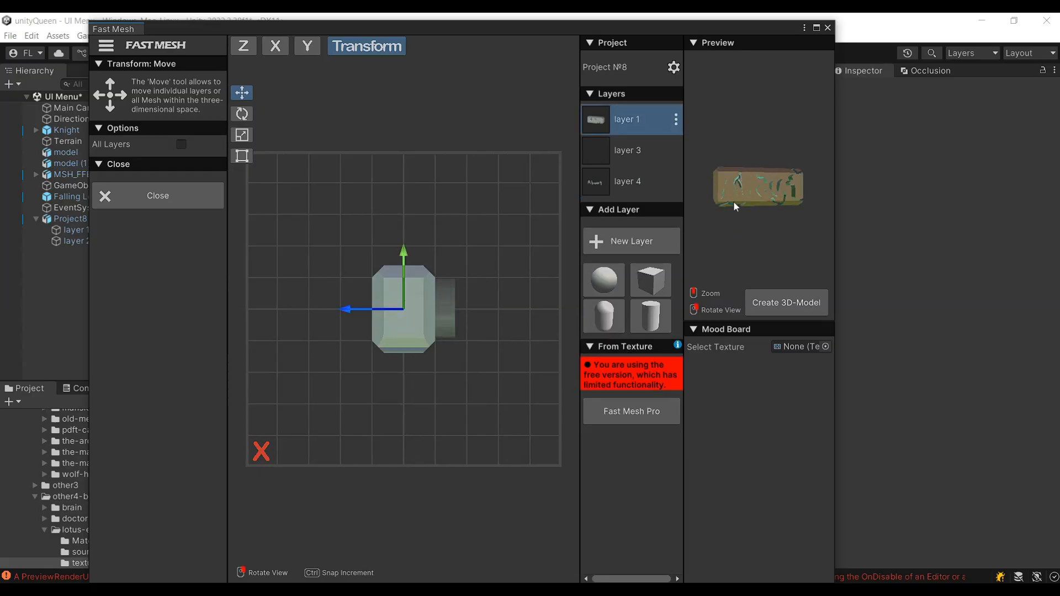
Step: Generate the About block's 3D model, close Fast Mesh and add the model to the scene
{"action": "left_click", "coordinate": [157, 195]}
{"action": "left_click", "coordinate": [243, 46]}
{"action": "left_click", "coordinate": [786, 302]}
{"action": "left_click", "coordinate": [724, 164]}
{"action": "left_click", "coordinate": [828, 27]}
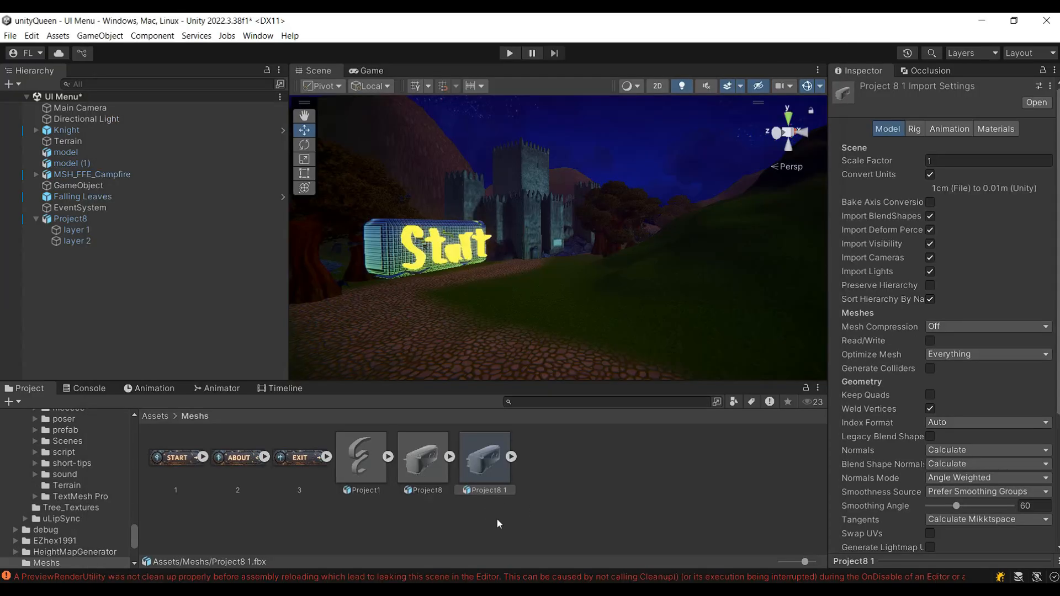
{"action": "left_click_drag", "start_coordinate": [485, 458], "coordinate": [71, 251]}
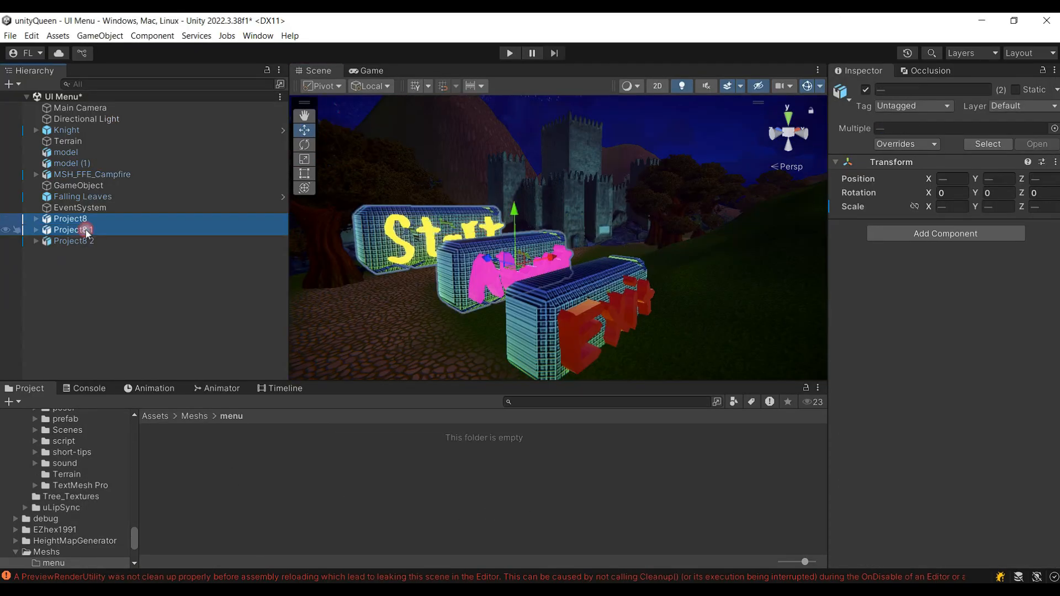
Step: Unpack the prefab links of Project8, Project8 1 and Project8 2
{"action": "right_click", "coordinate": [99, 230]}
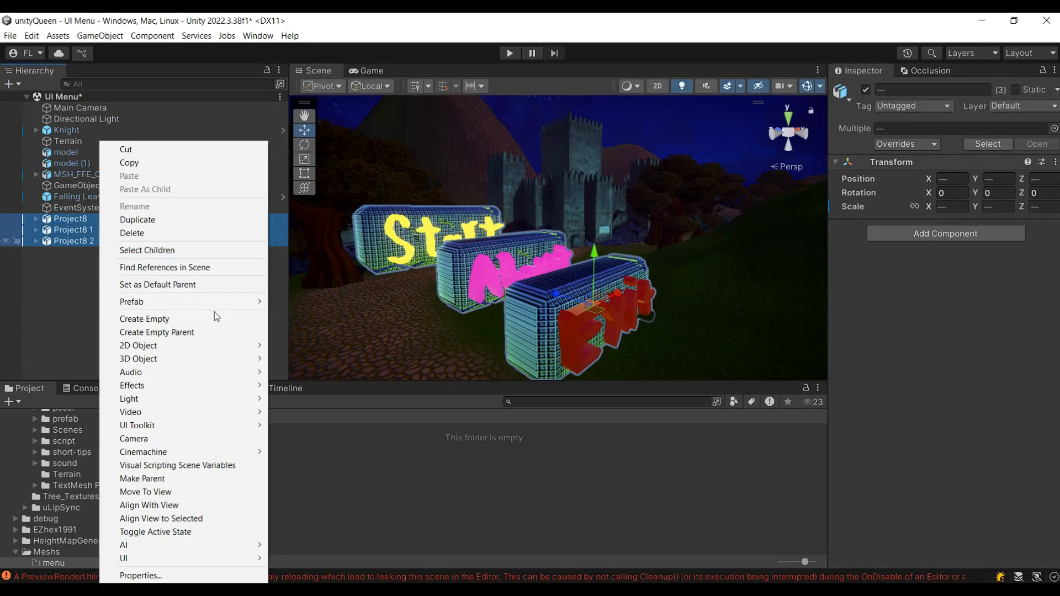
{"action": "mouse_move", "coordinate": [214, 303]}
{"action": "left_click", "coordinate": [310, 367]}
{"action": "left_click", "coordinate": [117, 288]}
Step: Save the three menu blocks as prefabs in the Meshs/menu folder and delete them from the scene
{"action": "left_click", "coordinate": [83, 219]}
{"action": "left_click", "coordinate": [97, 242], "text": "shift"}
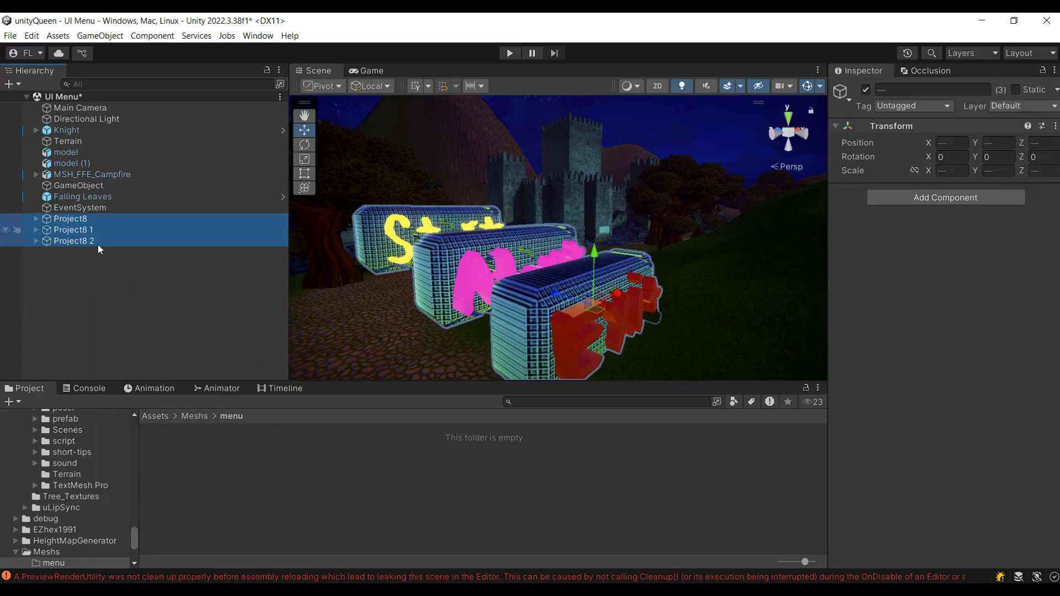
{"action": "left_click_drag", "start_coordinate": [96, 242], "coordinate": [296, 512]}
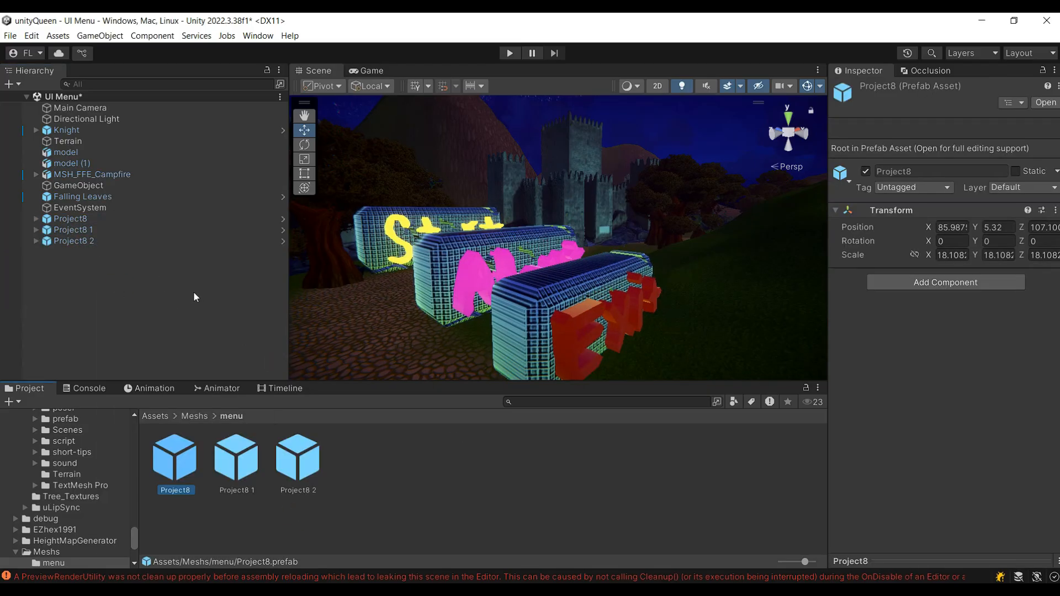
{"action": "left_click", "coordinate": [108, 241]}
{"action": "left_click", "coordinate": [84, 219], "text": "shift"}
{"action": "key", "text": "Delete"}
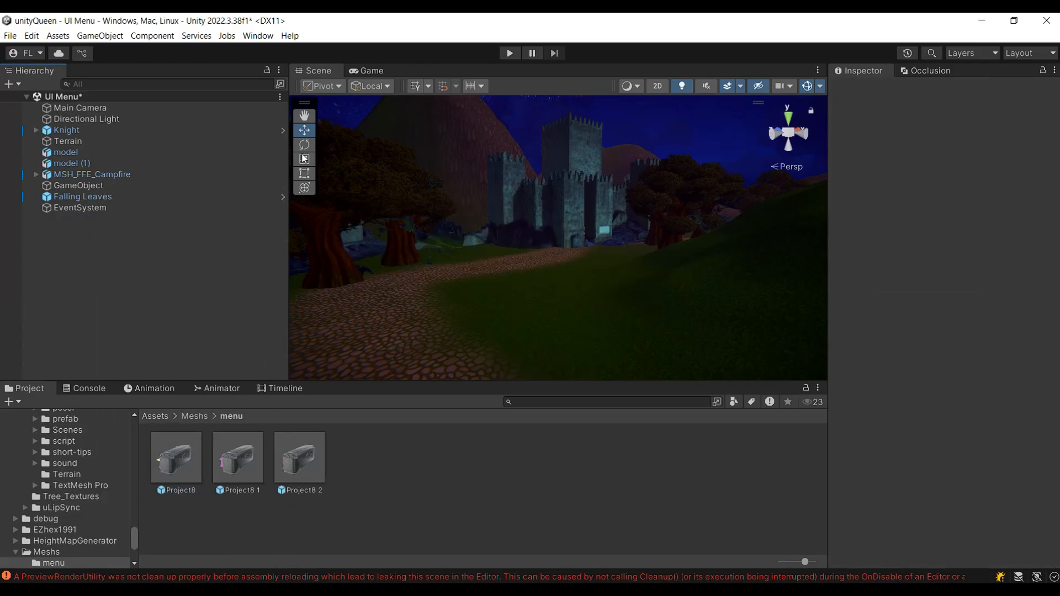
Step: Give the GameObject an orange label icon, move it to the knight's left side and check its placement in the game view
{"action": "double_click", "coordinate": [66, 130]}
{"action": "double_click", "coordinate": [78, 185]}
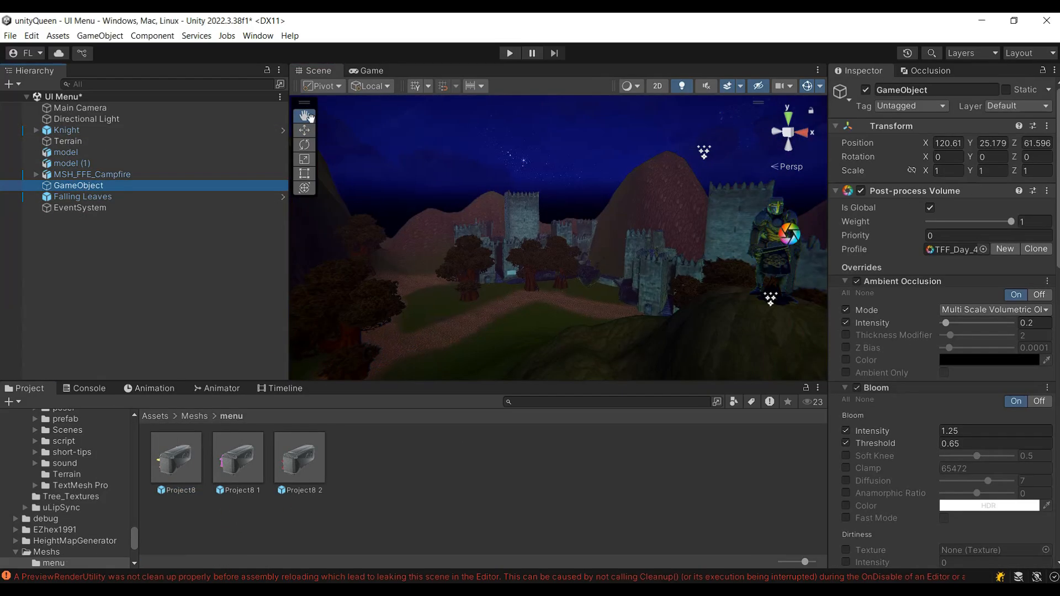
{"action": "left_click", "coordinate": [304, 130]}
{"action": "left_click", "coordinate": [840, 93]}
{"action": "scroll", "coordinate": [652, 237], "scroll_direction": "down", "scroll_amount": 2}
{"action": "left_click_drag", "start_coordinate": [795, 234], "coordinate": [728, 236]}
{"action": "left_click", "coordinate": [366, 71]}
{"action": "left_click", "coordinate": [318, 71]}
Step: Add the Project8 2 prefab as a child of the GameObject and set its position to 0, 0, 0
{"action": "left_click_drag", "start_coordinate": [300, 457], "coordinate": [78, 185]}
{"action": "type", "text": "0"}
{"action": "left_click", "coordinate": [1044, 179]}
{"action": "type", "text": "0"}
{"action": "left_click", "coordinate": [1004, 180]}
{"action": "type", "text": "0"}
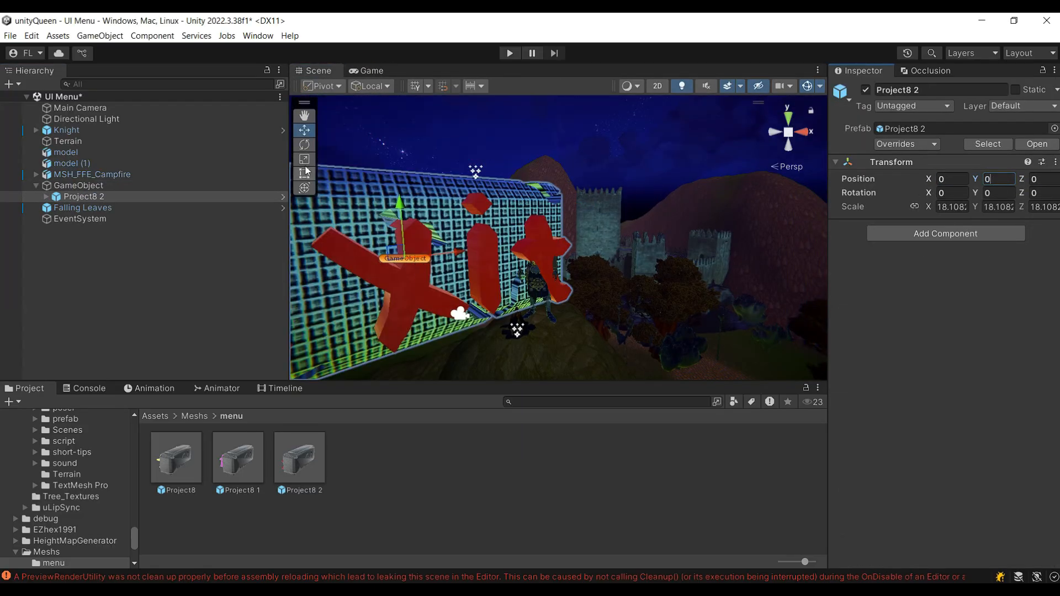
Step: Scale the Project8 2 block down uniformly to about 2.93, check it in the game view, and ready its parent GameObject for rotating
{"action": "left_click_drag", "start_coordinate": [928, 207], "coordinate": [862, 207]}
{"action": "left_click", "coordinate": [367, 71]}
{"action": "left_click", "coordinate": [317, 72]}
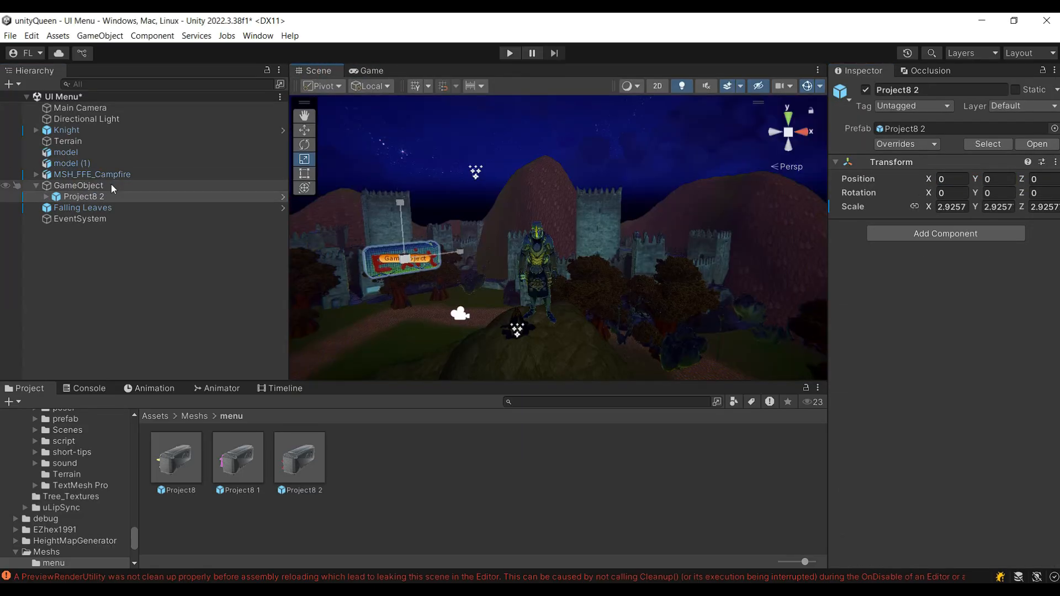
{"action": "left_click", "coordinate": [94, 185]}
{"action": "left_click", "coordinate": [304, 144]}
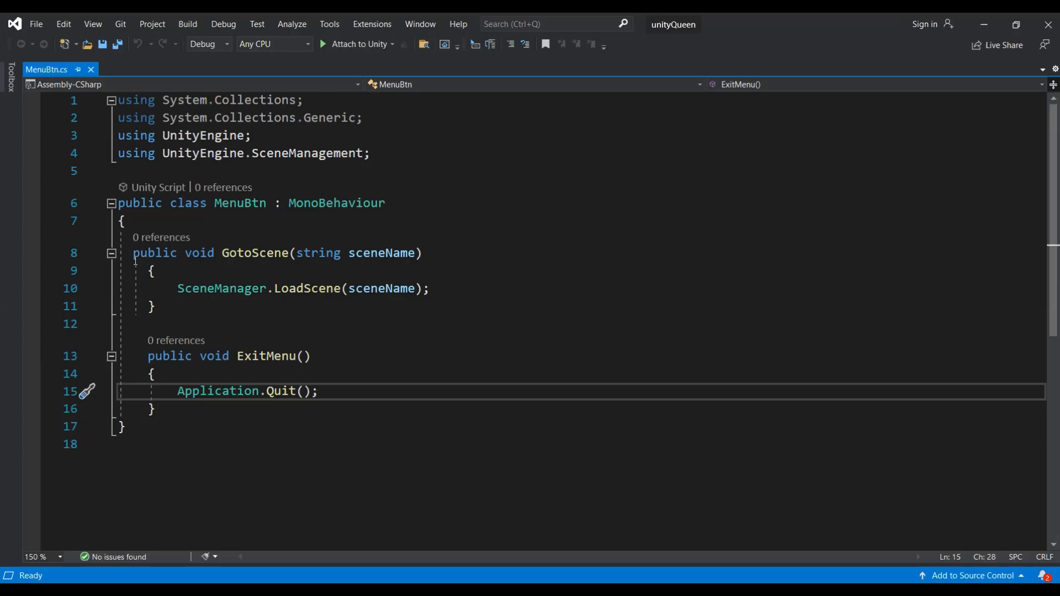
Step: In Visual Studio, comment out the GotoScene and ExitMenu methods in MenuBtn.cs
{"action": "left_click_drag", "start_coordinate": [119, 253], "coordinate": [309, 412]}
{"action": "key", "text": "ctrl+k"}
{"action": "key", "text": "ctrl+c"}
{"action": "left_click", "coordinate": [309, 411]}
{"action": "left_click", "coordinate": [304, 414]}
{"action": "key", "text": "Return"}
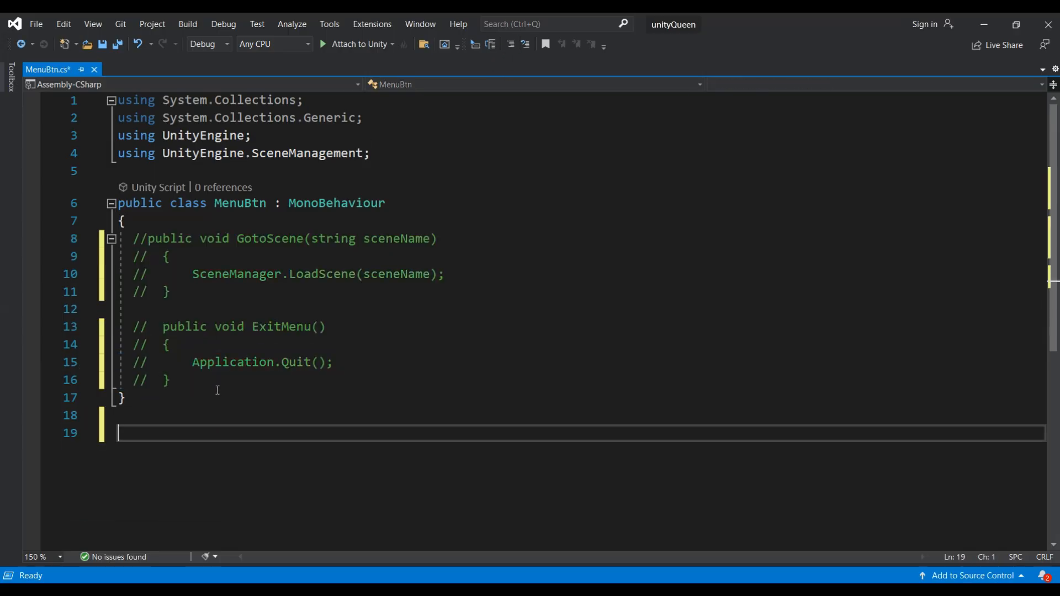
Step: Add an Update method to MenuBtn containing an if block that checks Input.GetMouseButtonDown(0), commented as left click
{"action": "left_click", "coordinate": [217, 385]}
{"action": "key", "text": "Return"}
{"action": "key", "text": "Return"}
{"action": "type", "text": "update"}
{"action": "key", "text": "Tab"}
{"action": "type", "text": "if(Input.get"}
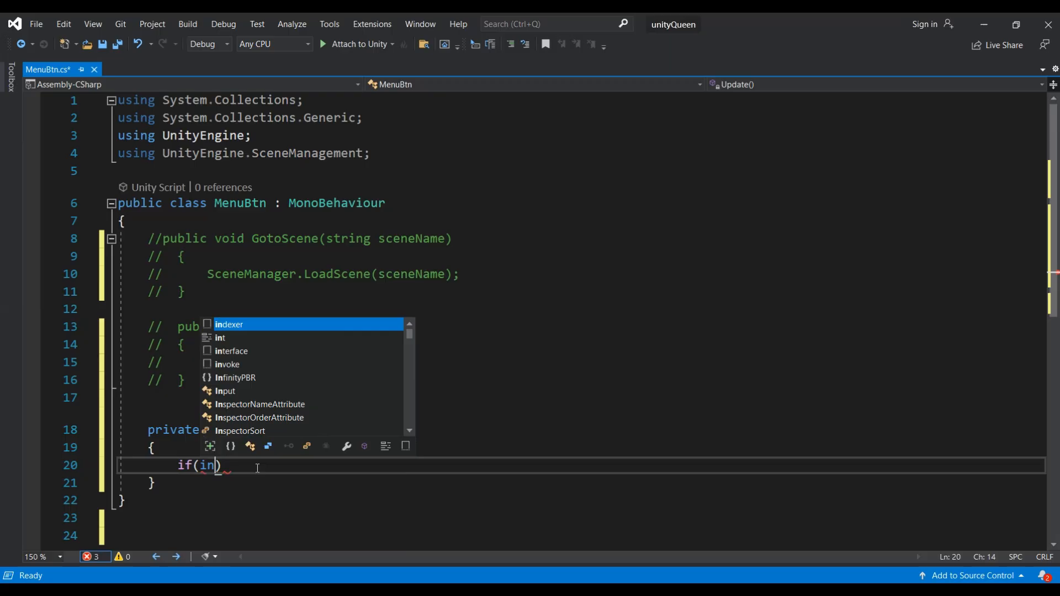
{"action": "type", "text": "m"}
{"action": "key", "text": "Down"}
{"action": "type", "text": "(0"}
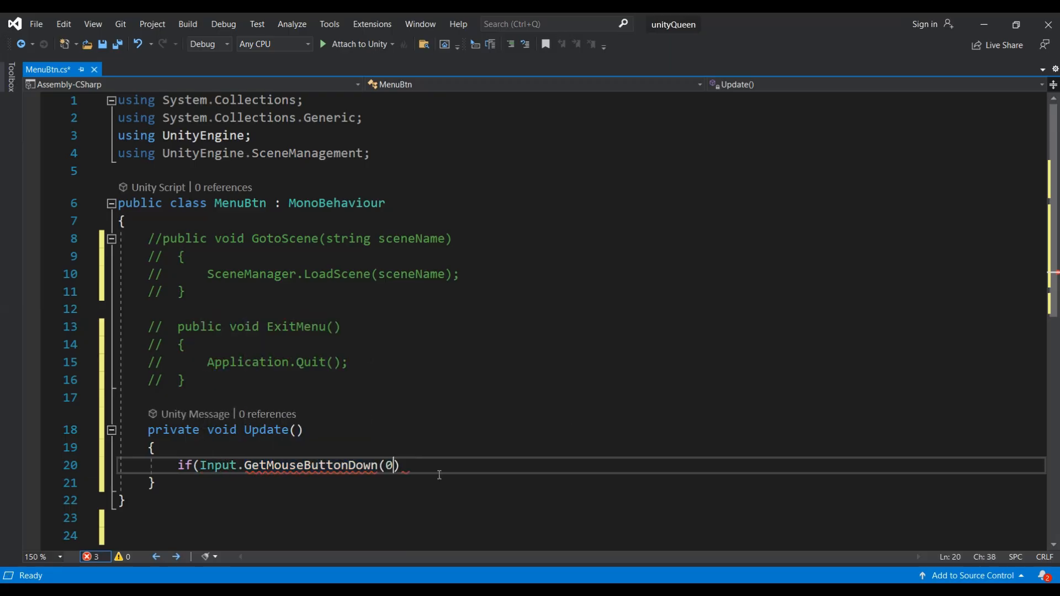
{"action": "key", "text": "Return"}
{"action": "type", "text": "{"}
{"action": "key", "text": "Return"}
Step: Inside the left-click block, declare a Ray variable set to Camera.main.ScreenPointToRay(Input.mousePosition)
{"action": "scroll", "coordinate": [338, 393], "scroll_direction": "down", "scroll_amount": 2}
{"action": "type", "text": "R"}
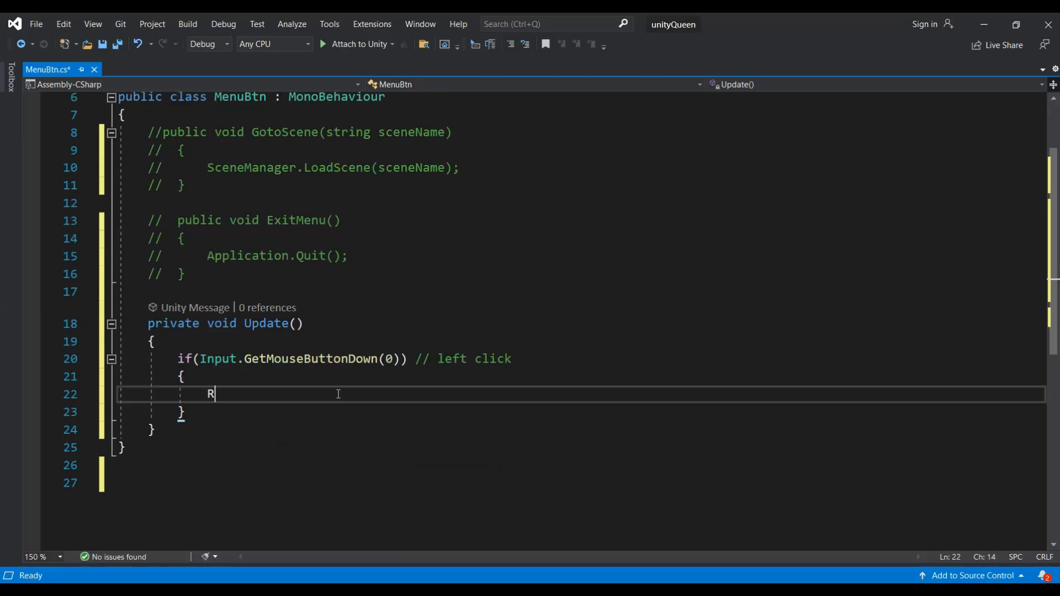
{"action": "type", "text": "ay rat = Camera.main.scre"}
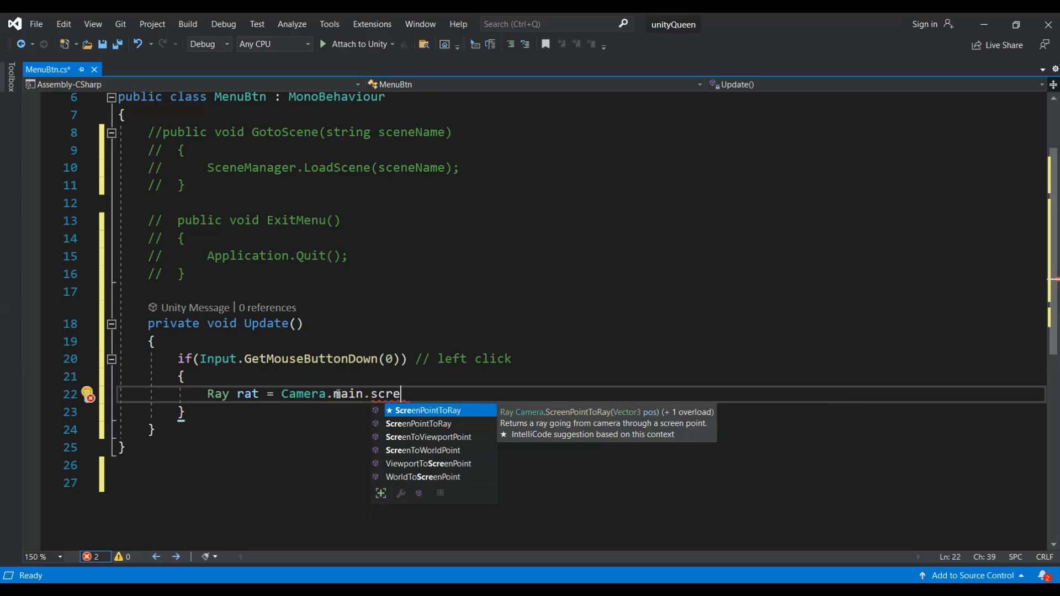
{"action": "key", "text": "Tab"}
{"action": "type", "text": "(Input.mo"}
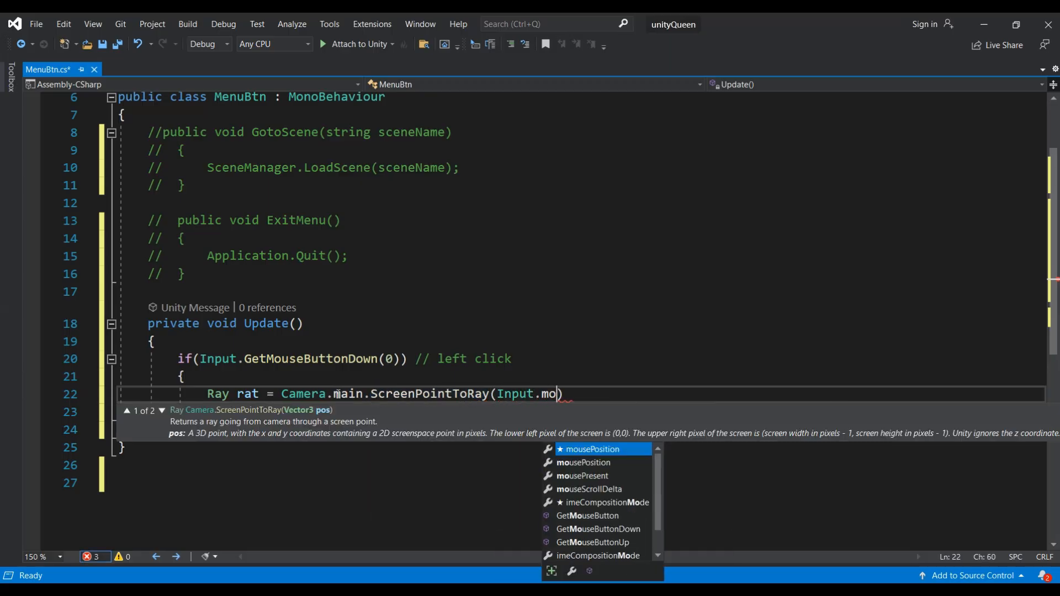
{"action": "key", "text": "Tab"}
{"action": "type", "text": ");"}
{"action": "key", "text": "Return"}
Step: Add an if block on Physics.Raycast(ray,out RaycastHit hit) and correct the Ray variable's name to ray
{"action": "type", "text": "if(Physics.ra"}
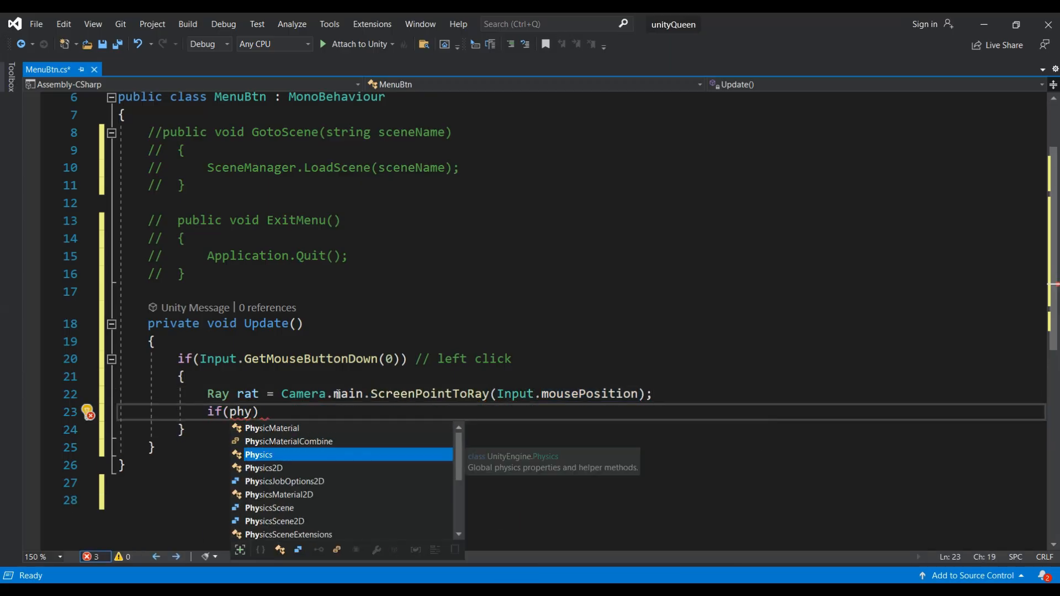
{"action": "type", "text": "(ray,"}
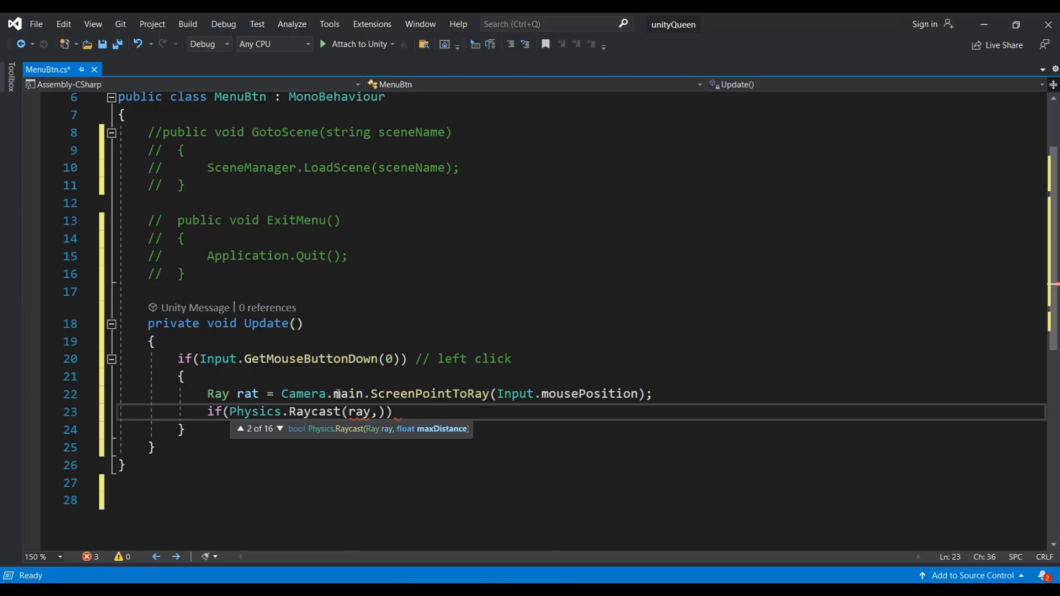
{"action": "left_click_drag", "start_coordinate": [260, 394], "coordinate": [253, 386]}
{"action": "type", "text": "y"}
{"action": "left_click", "coordinate": [377, 412]}
{"action": "type", "text": "out rayca"}
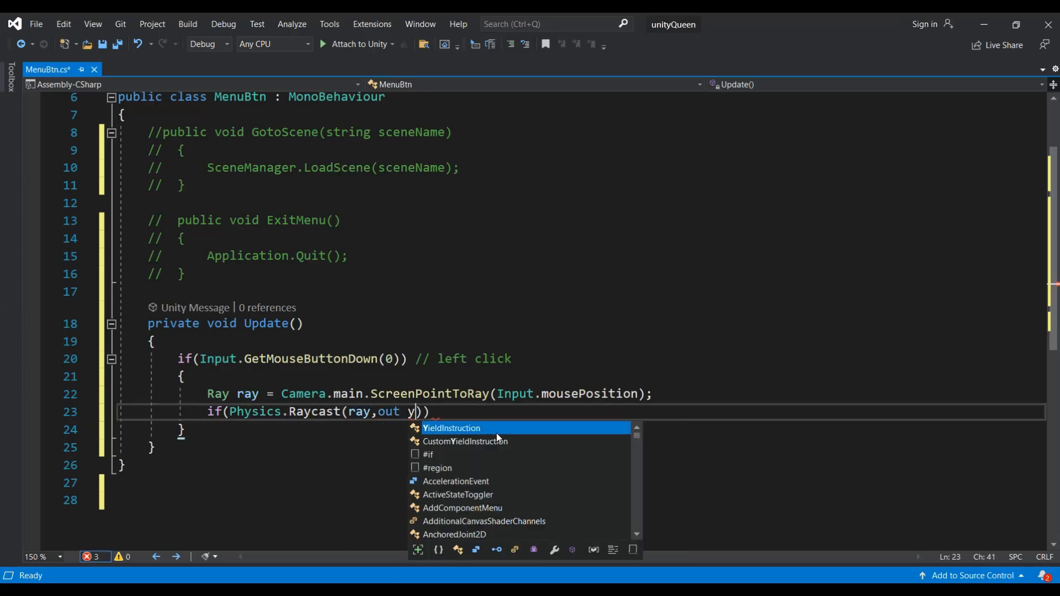
{"action": "type", "text": "stHit hit"}
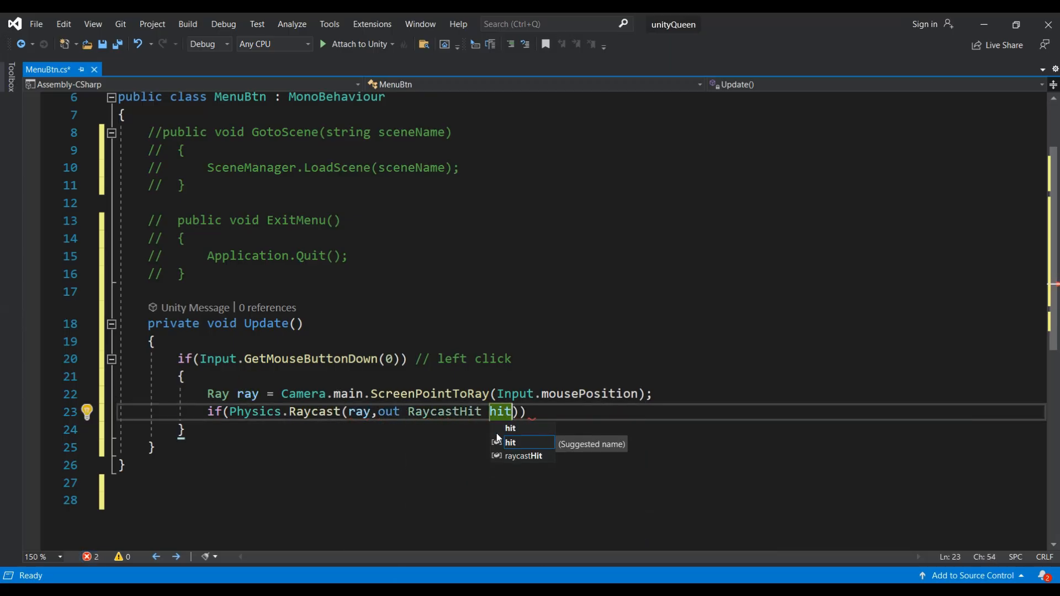
{"action": "key", "text": "End"}
{"action": "key", "text": "Return"}
{"action": "type", "text": "{"}
{"action": "key", "text": "Return"}
Step: Add a switch statement on hit.collider.gameObject.name inside the raycast block
{"action": "type", "text": "swi"}
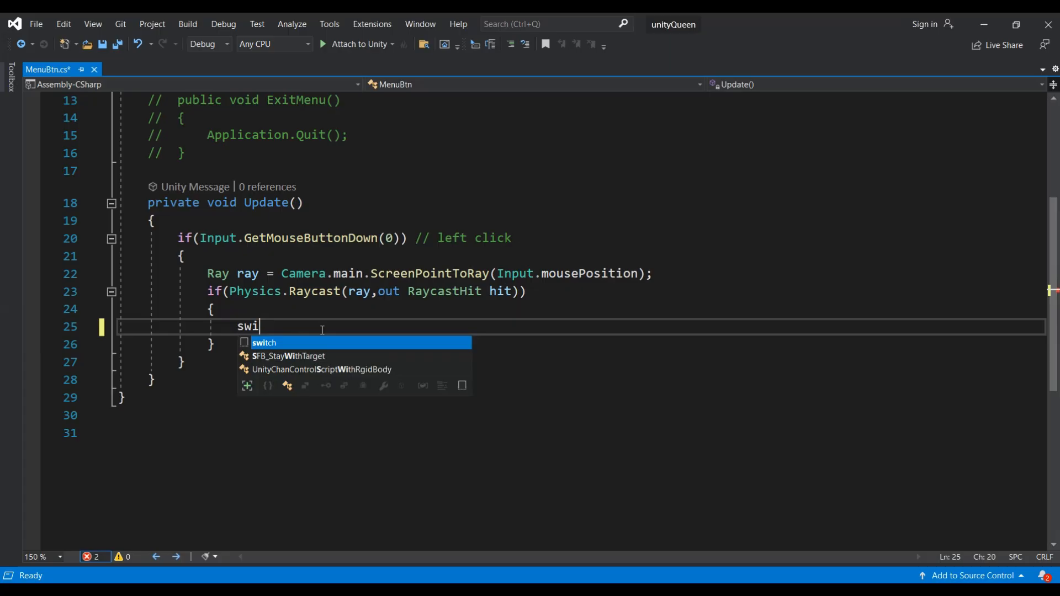
{"action": "type", "text": "tch(hit.collider.gameObject.name"}
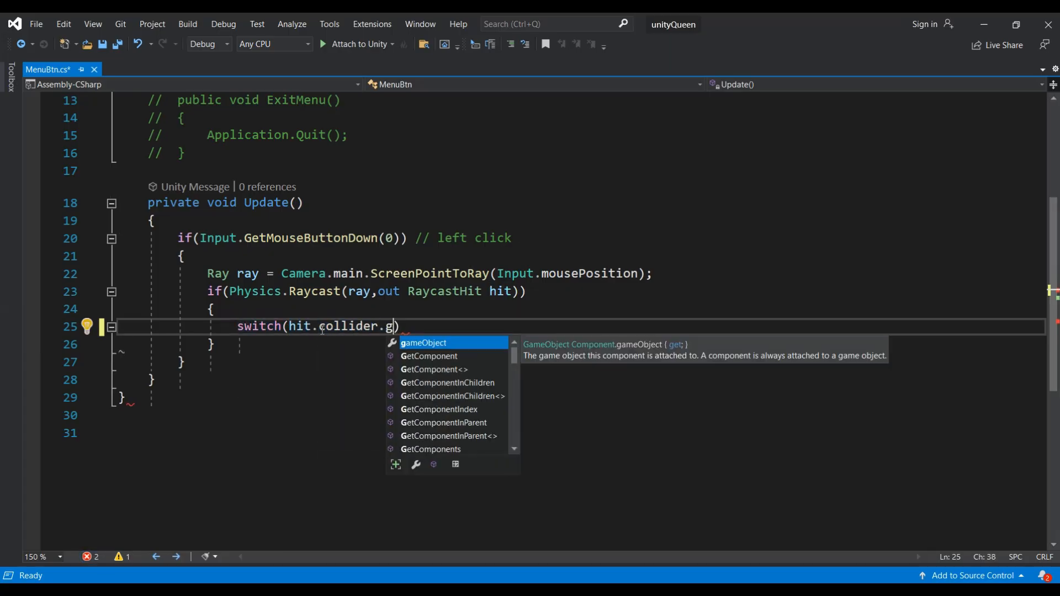
{"action": "key", "text": "End"}
{"action": "key", "text": "Return"}
{"action": "type", "text": "{"}
{"action": "key", "text": "Return"}
Step: Add a "Start" case that calls SceneManager.LoadScene("FootStep") and ends with a break
{"action": "type", "text": "c"}
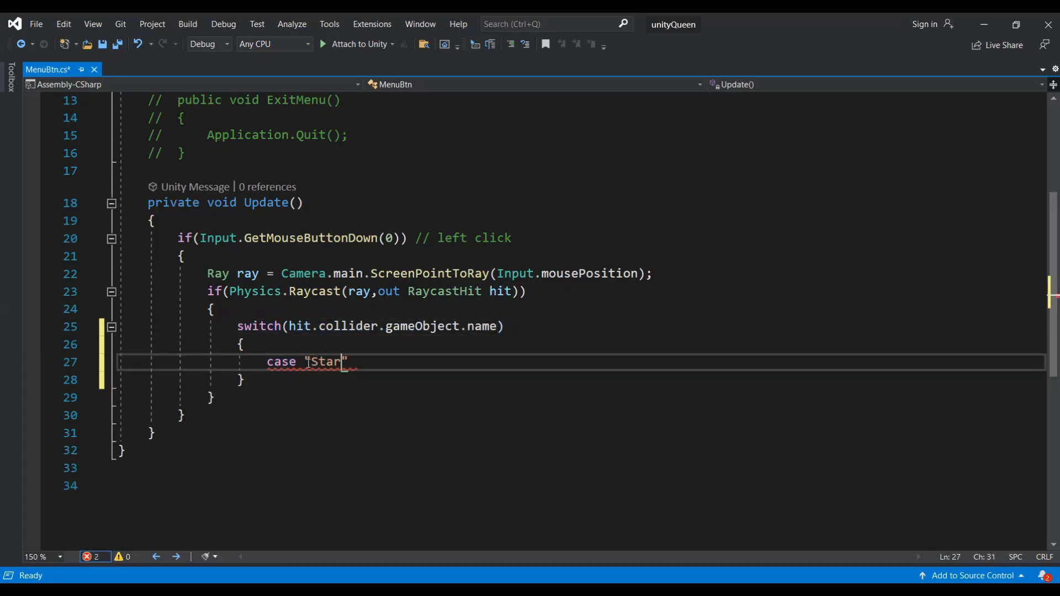
{"action": "type", "text": "ase \"Start\":"}
{"action": "key", "text": "Return"}
{"action": "type", "text": "SceneManager.LoadScene(\"\")"}
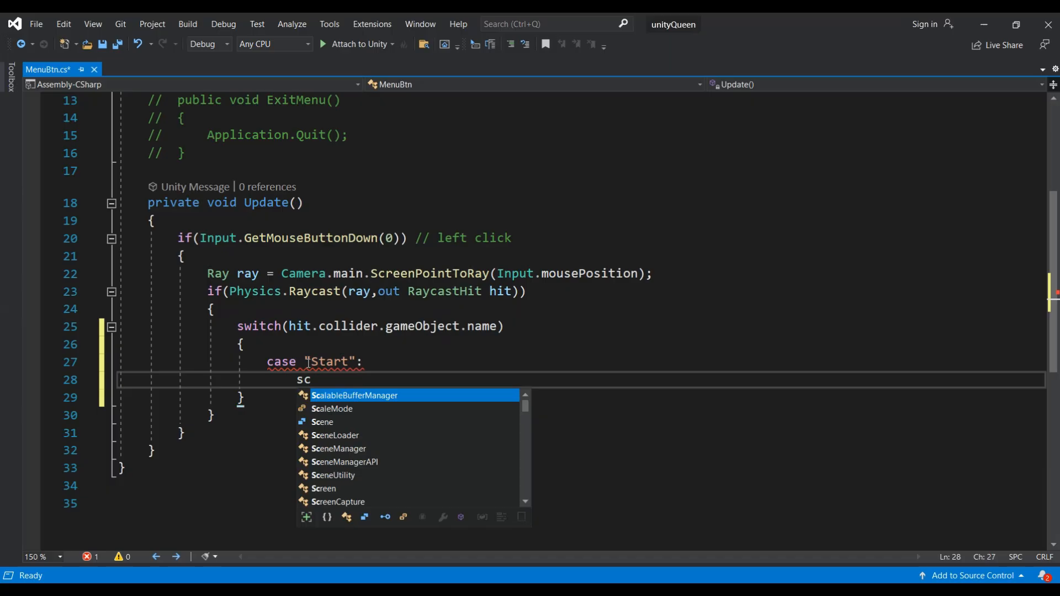
{"action": "scroll", "coordinate": [494, 464], "scroll_direction": "up", "scroll_amount": 1}
{"action": "type", "text": "FootStep"}
{"action": "left_click", "coordinate": [568, 436]}
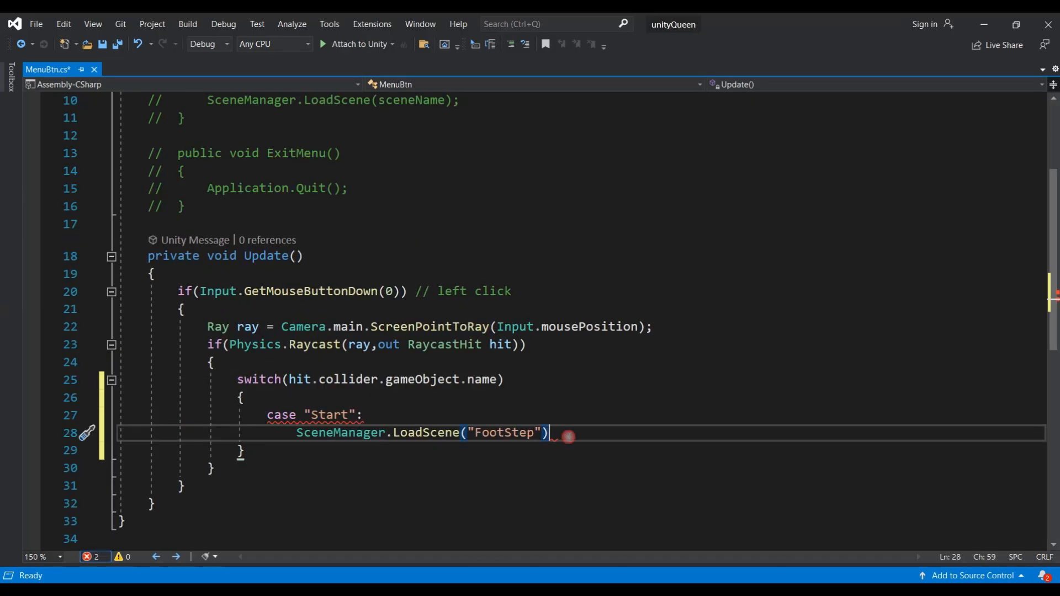
{"action": "type", "text": ";"}
{"action": "key", "text": "Return"}
{"action": "type", "text": "break;"}
{"action": "key", "text": "Return"}
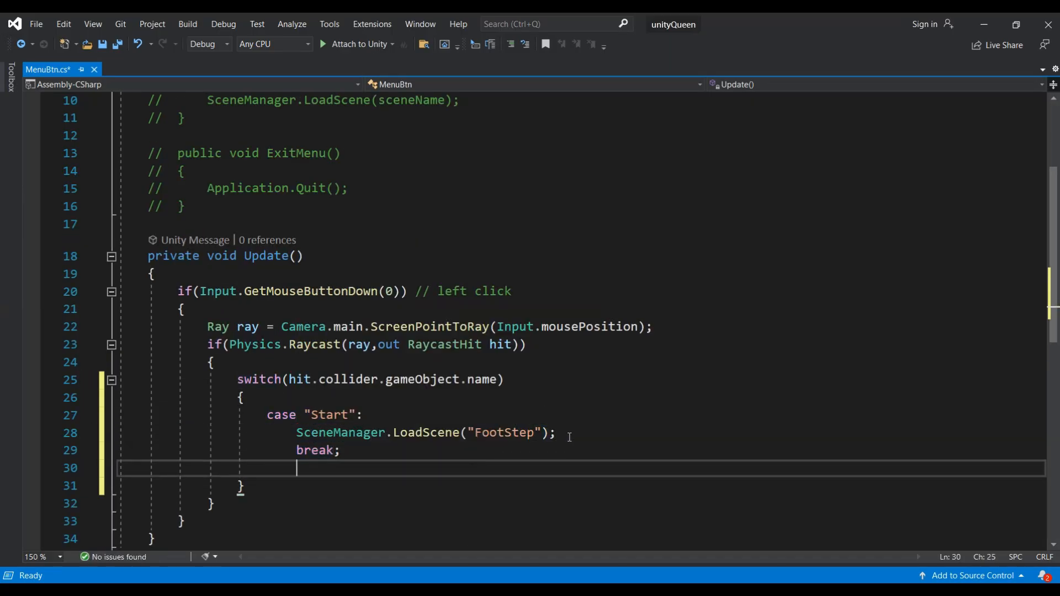
Step: Duplicate the "Start" case twice below the original inside the switch
{"action": "left_click_drag", "start_coordinate": [354, 468], "coordinate": [262, 413]}
{"action": "key", "text": "ctrl+c"}
{"action": "left_click", "coordinate": [362, 451]}
{"action": "key", "text": "Return"}
{"action": "key", "text": "ctrl+v"}
{"action": "left_click", "coordinate": [333, 513]}
{"action": "key", "text": "ctrl+v"}
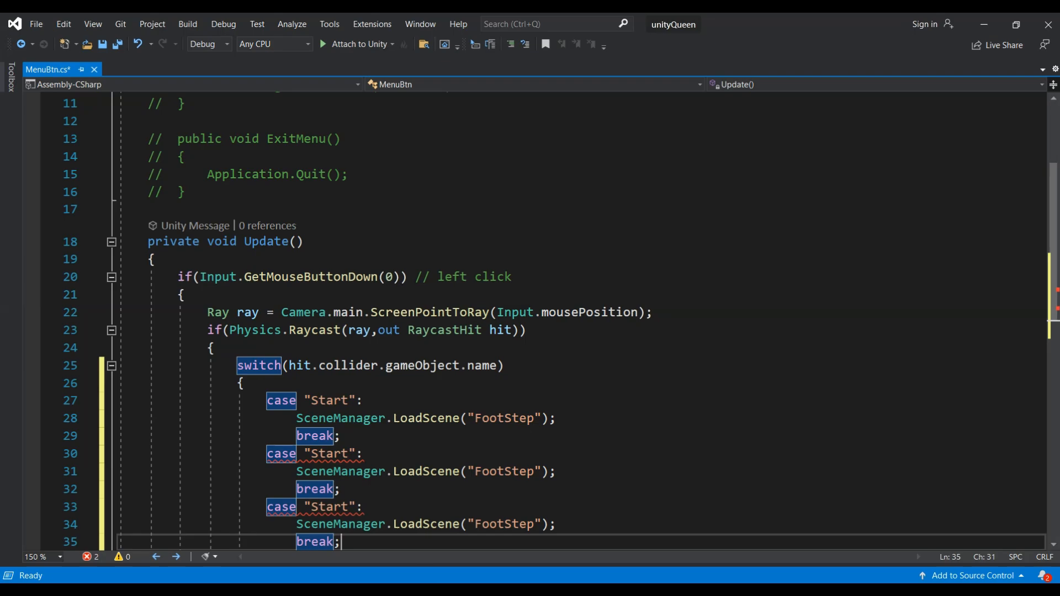
Step: Rename the copied cases about and exit, replace the exit case's scene load with Application.Quit();, and save the script
{"action": "double_click", "coordinate": [325, 452]}
{"action": "type", "text": "about"}
{"action": "left_click", "coordinate": [322, 506]}
{"action": "type", "text": "exit"}
{"action": "left_click_drag", "start_coordinate": [349, 175], "coordinate": [207, 175]}
{"action": "key", "text": "ctrl+c"}
{"action": "scroll", "coordinate": [207, 175], "scroll_direction": "down", "scroll_amount": 1}
{"action": "left_click_drag", "start_coordinate": [555, 470], "coordinate": [296, 471]}
{"action": "key", "text": "ctrl+v"}
{"action": "left_click", "coordinate": [102, 44]}
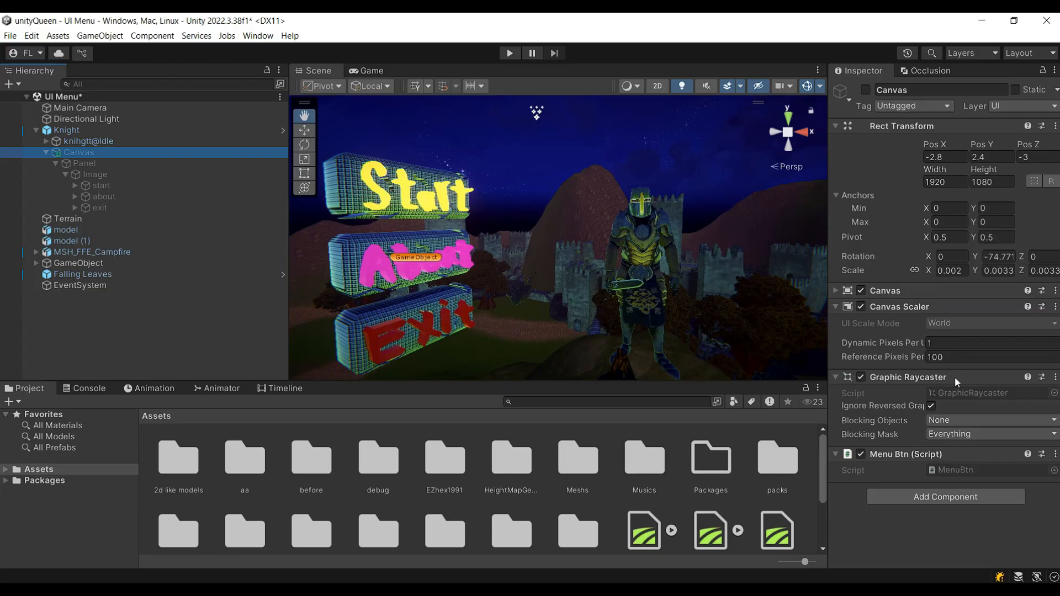
Step: In Unity, locate the MenuBtn script through the Canvas component and attach it to the Main Camera
{"action": "left_click", "coordinate": [946, 470]}
{"action": "left_click_drag", "start_coordinate": [280, 224], "coordinate": [80, 108]}
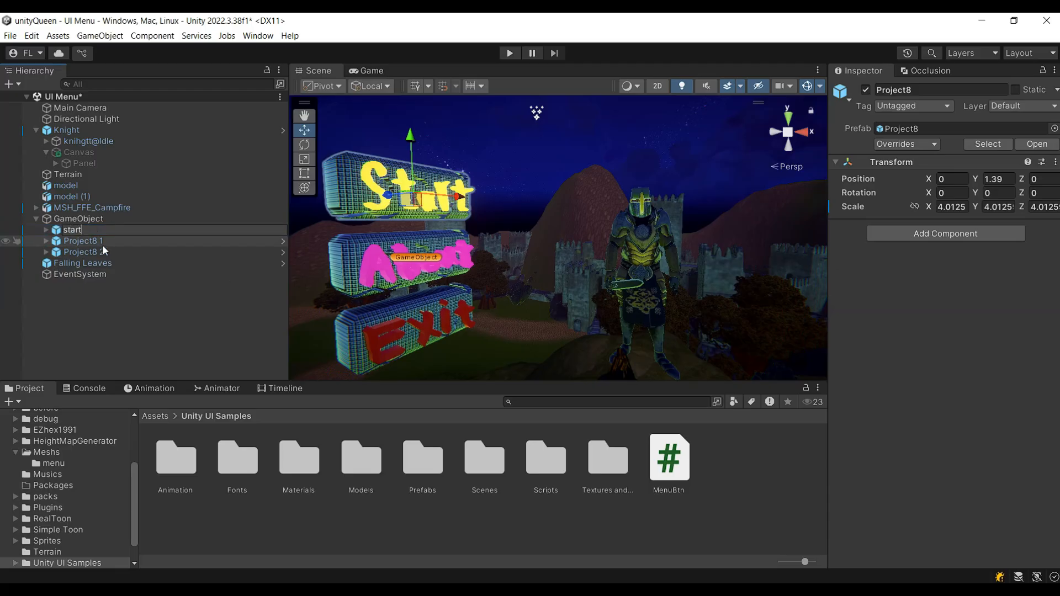
Step: Name the remaining Project8 1 and Project8 2 blocks under GameObject about and exit
{"action": "left_click", "coordinate": [101, 241]}
{"action": "key", "text": "F2"}
{"action": "type", "text": "about"}
{"action": "left_click", "coordinate": [103, 251]}
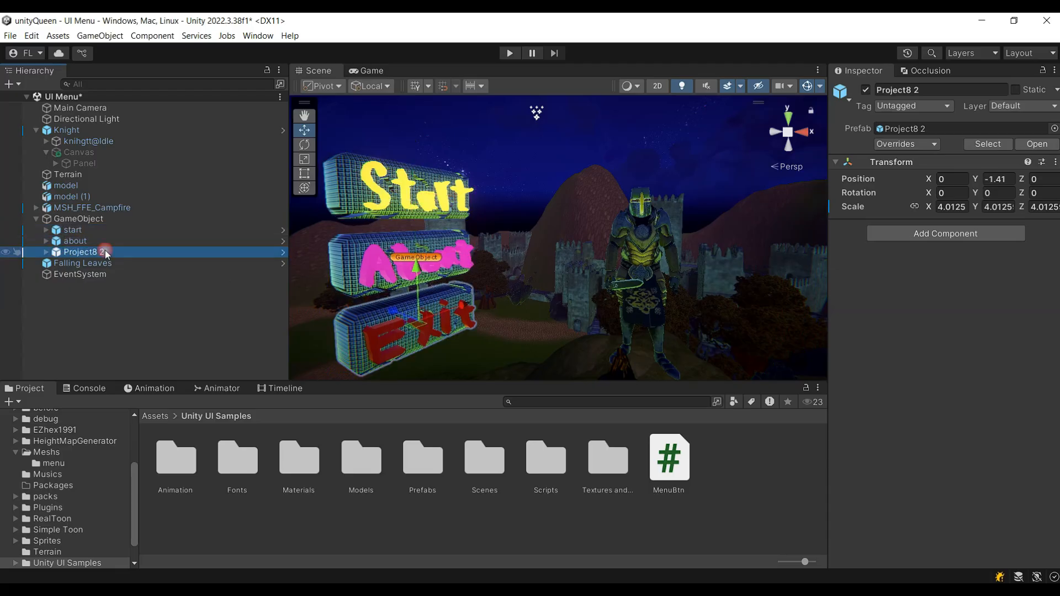
{"action": "key", "text": "F2"}
{"action": "type", "text": "exit"}
Step: Add a Box Collider to the start, about and exit blocks together and adjust the collider's dimensions
{"action": "left_click", "coordinate": [102, 230]}
{"action": "left_click", "coordinate": [106, 252], "text": "shift"}
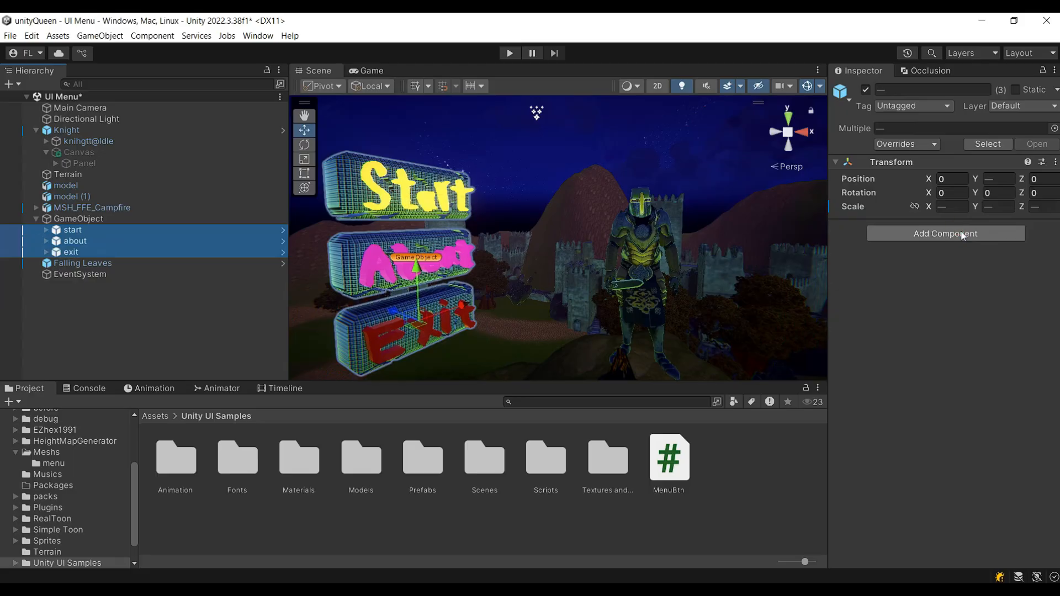
{"action": "left_click", "coordinate": [917, 235]}
{"action": "type", "text": "box"}
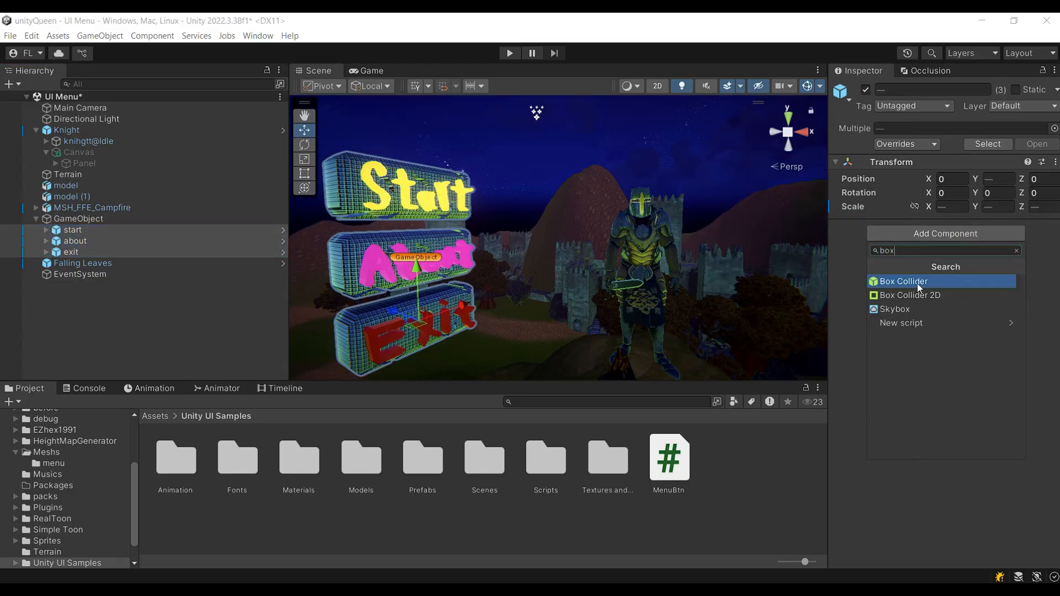
{"action": "left_click", "coordinate": [918, 282]}
{"action": "left_click_drag", "start_coordinate": [925, 319], "coordinate": [954, 320]}
{"action": "left_click_drag", "start_coordinate": [1021, 319], "coordinate": [1014, 319]}
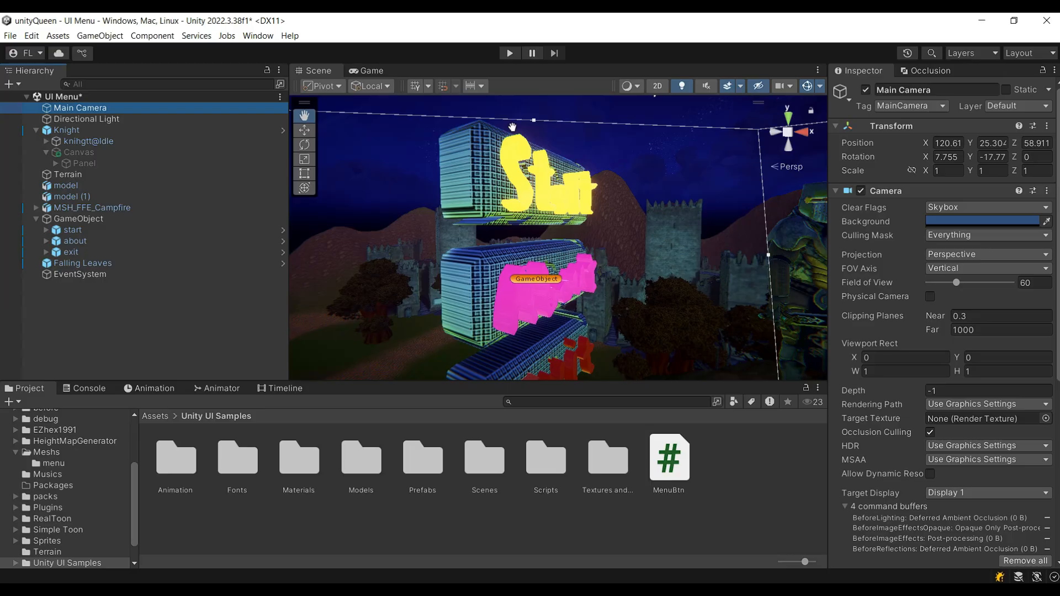
Step: Run the scene in play mode to test the 3D menu blocks
{"action": "key", "text": "ctrl+p"}
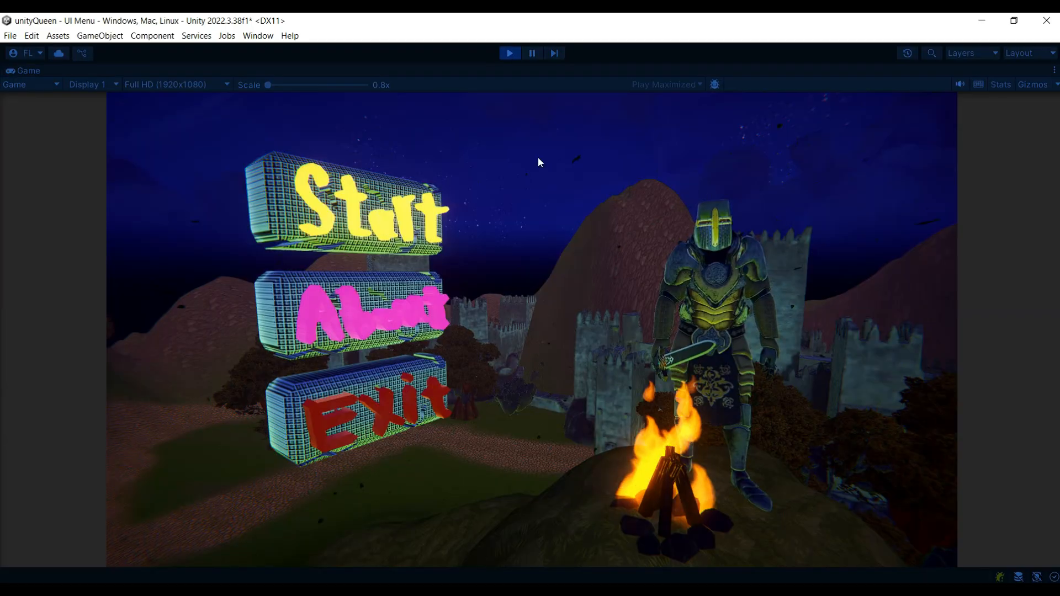